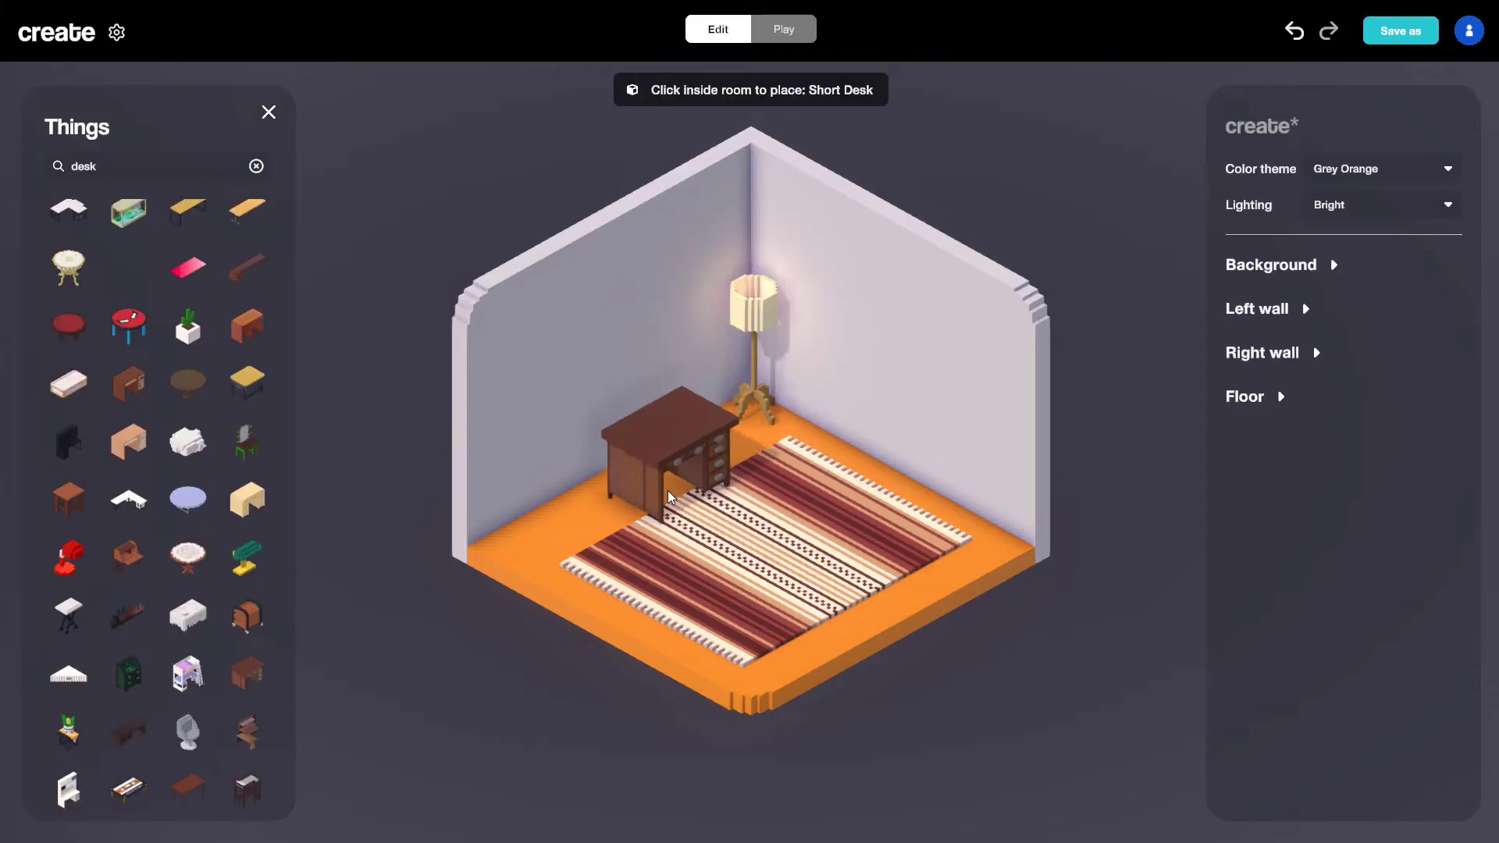
# - Place the Short Desk in the room's left corner and set a Desk Lamp on it
pyautogui.click(636, 476)
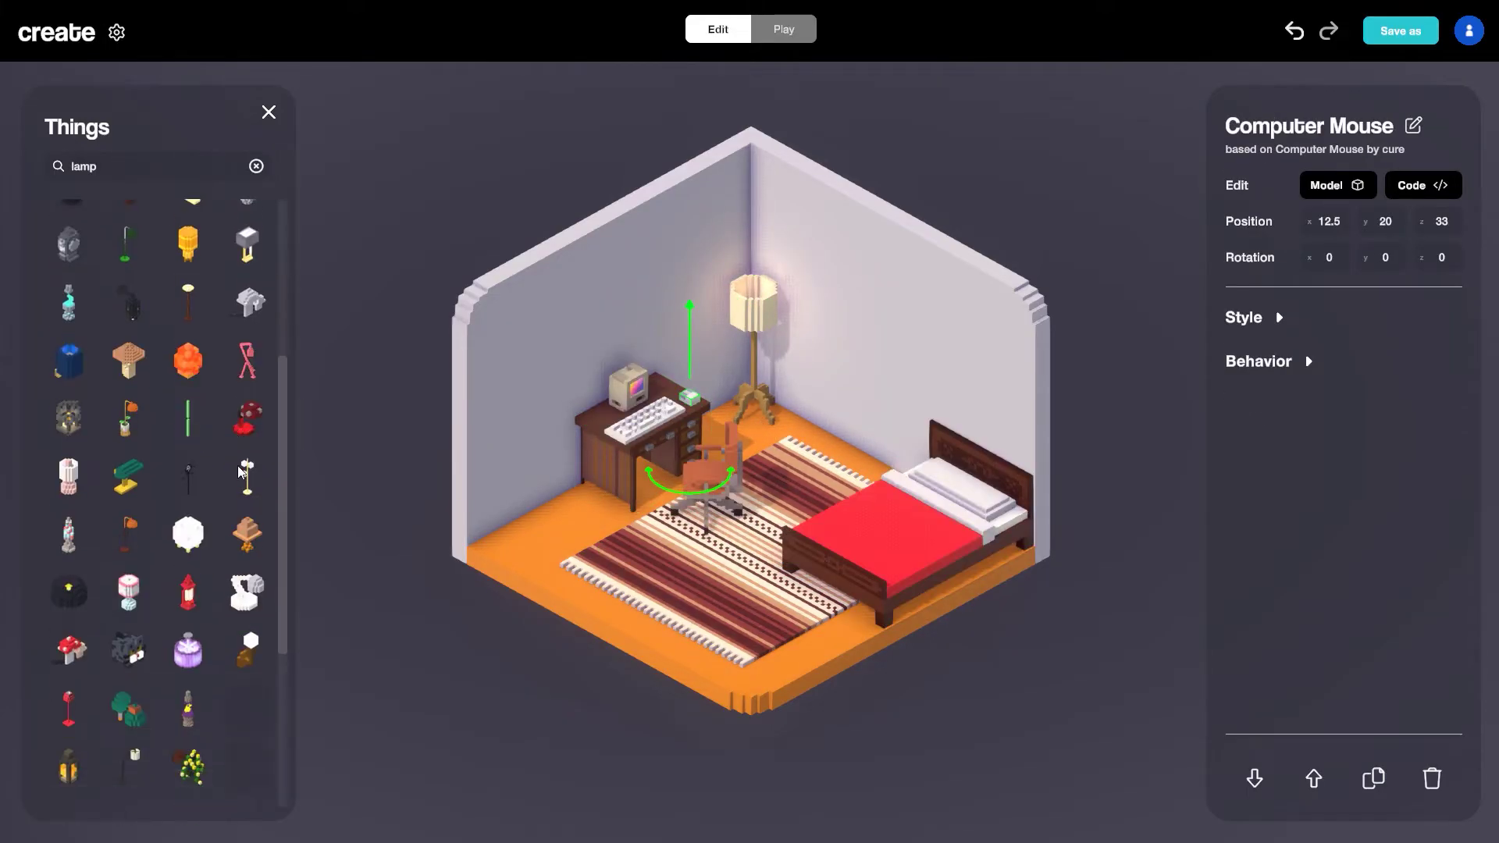
pyautogui.scroll(-5, 242, 479)
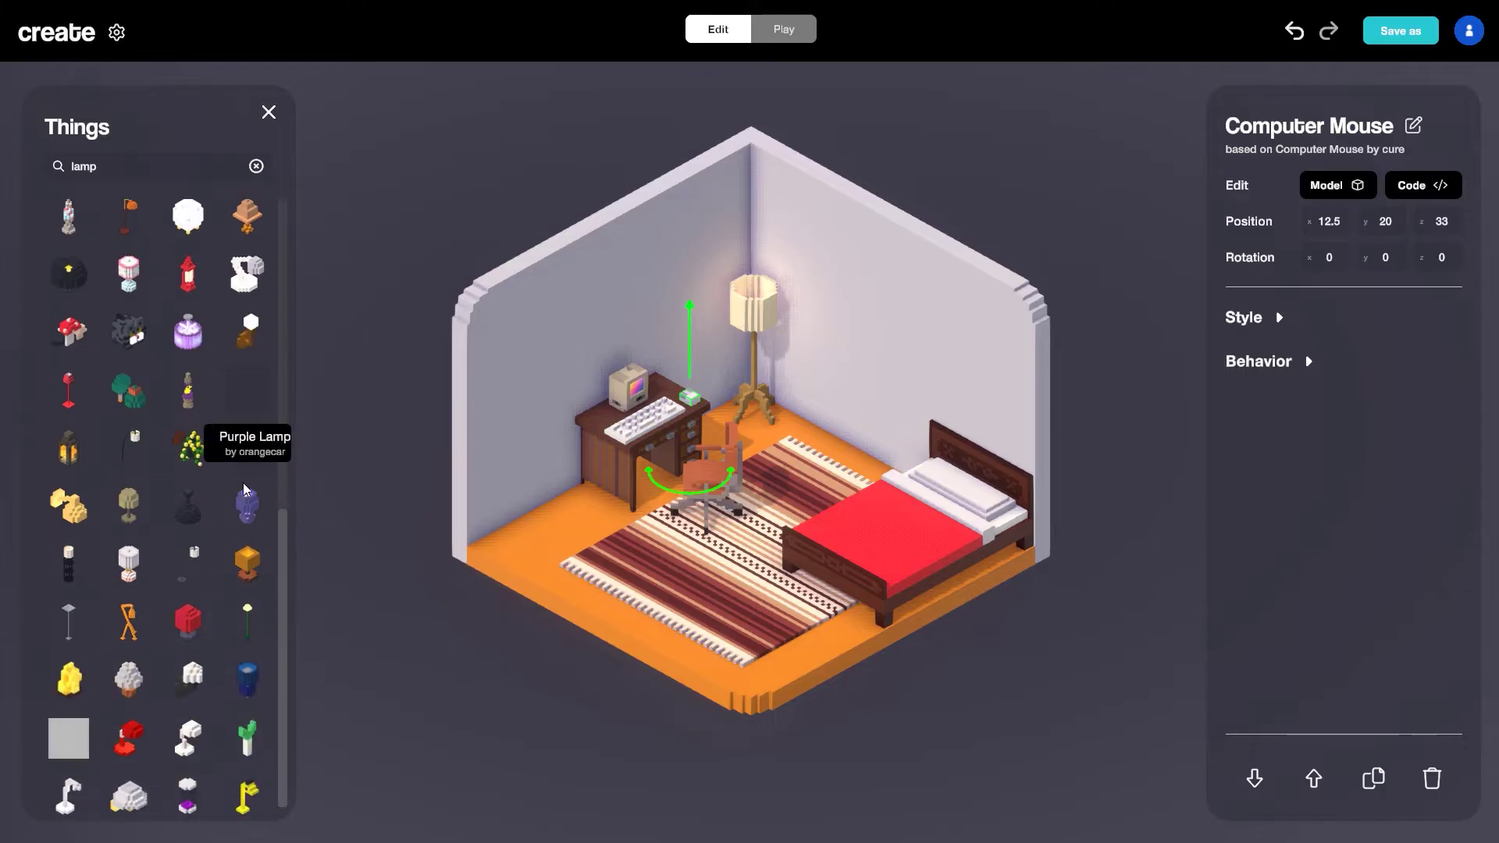
pyautogui.click(129, 737)
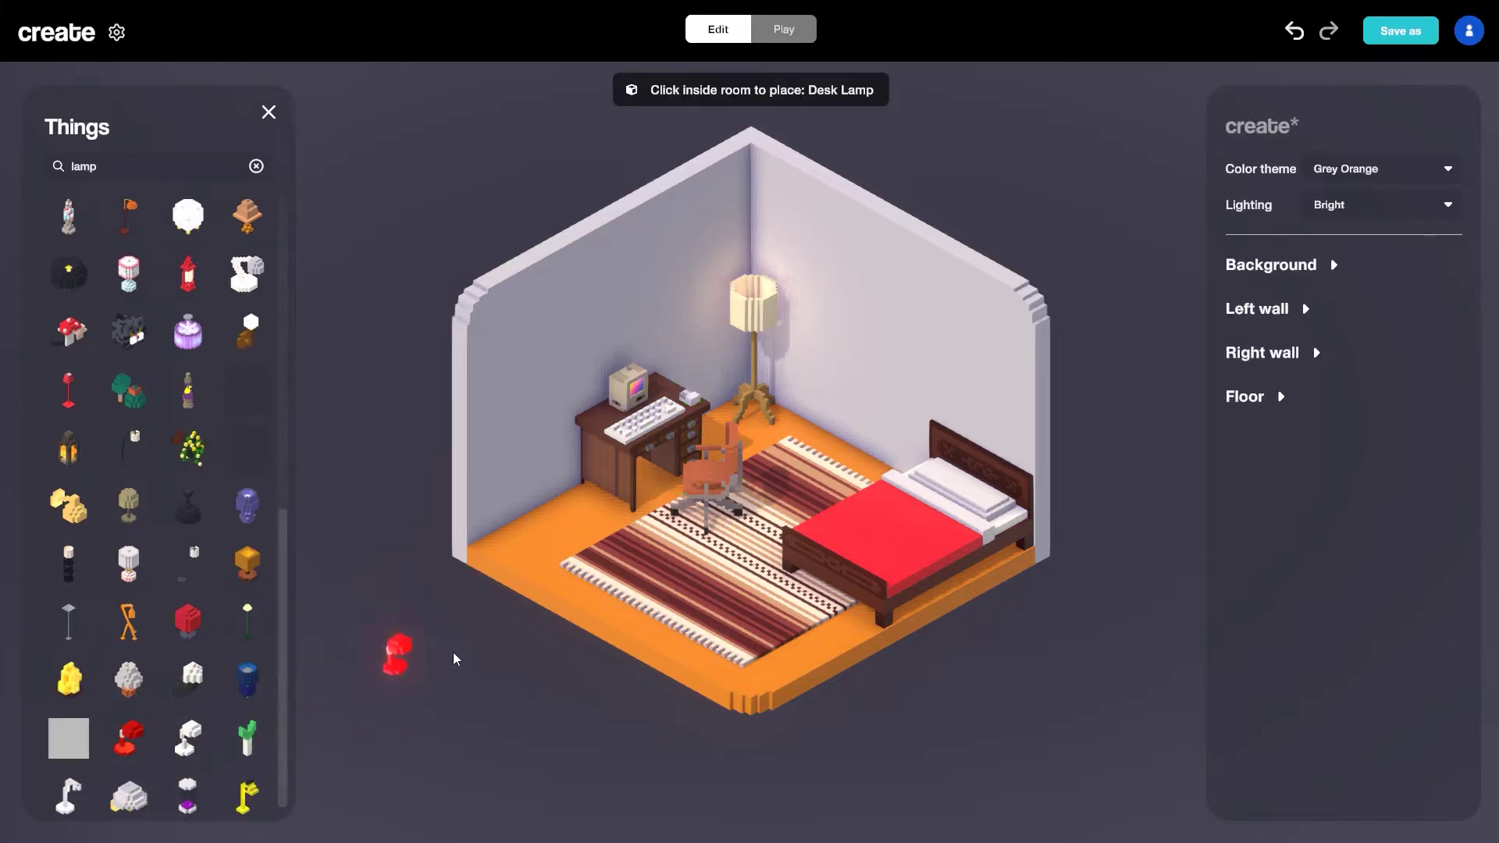
pyautogui.click(676, 422)
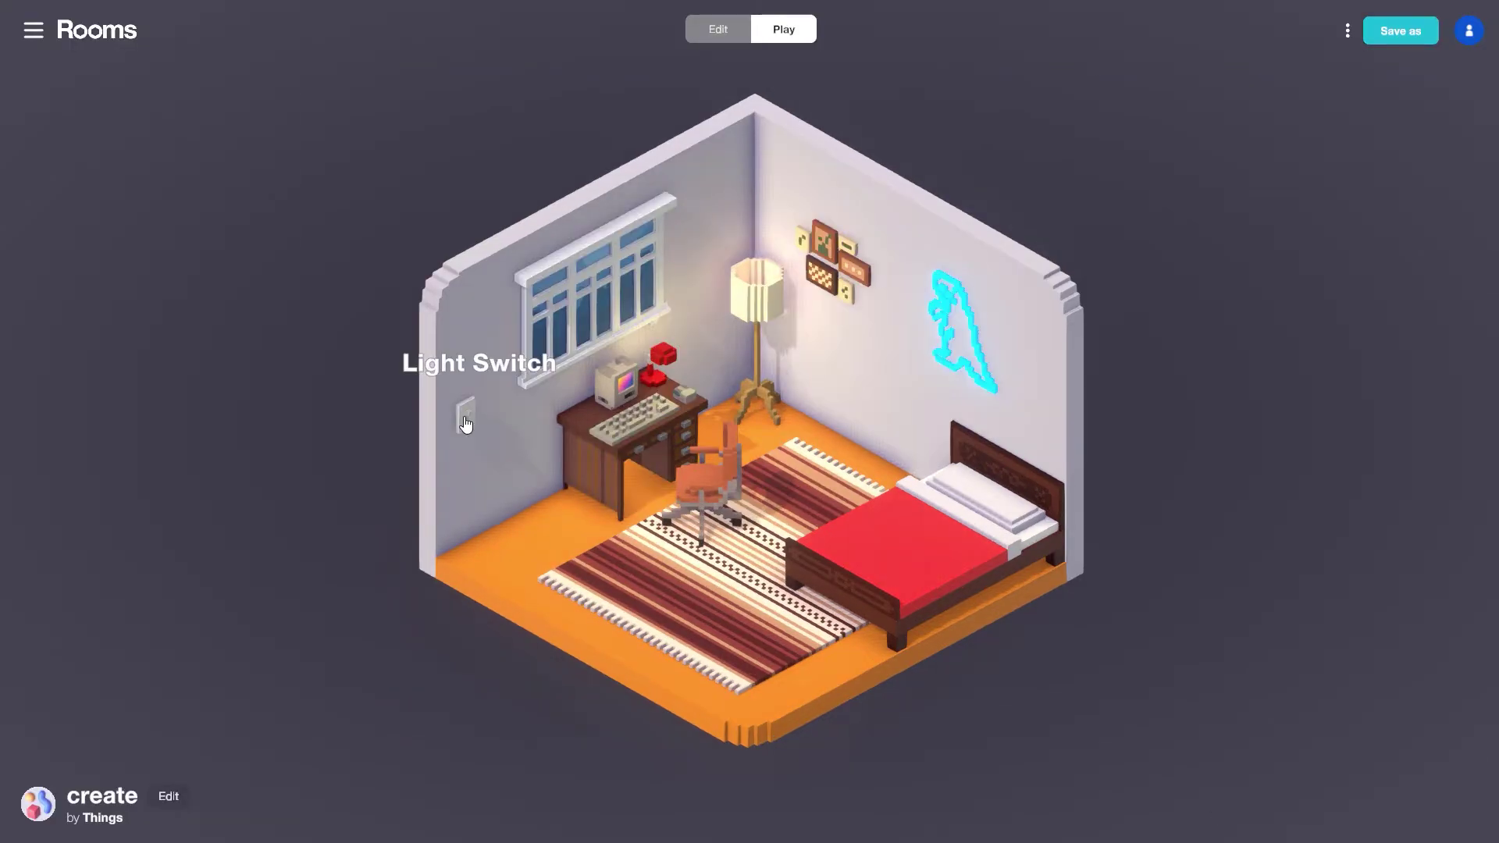
# - In Play mode, switch the room lights off, toggle the lamp, then turn the lights back on
pyautogui.click(465, 424)
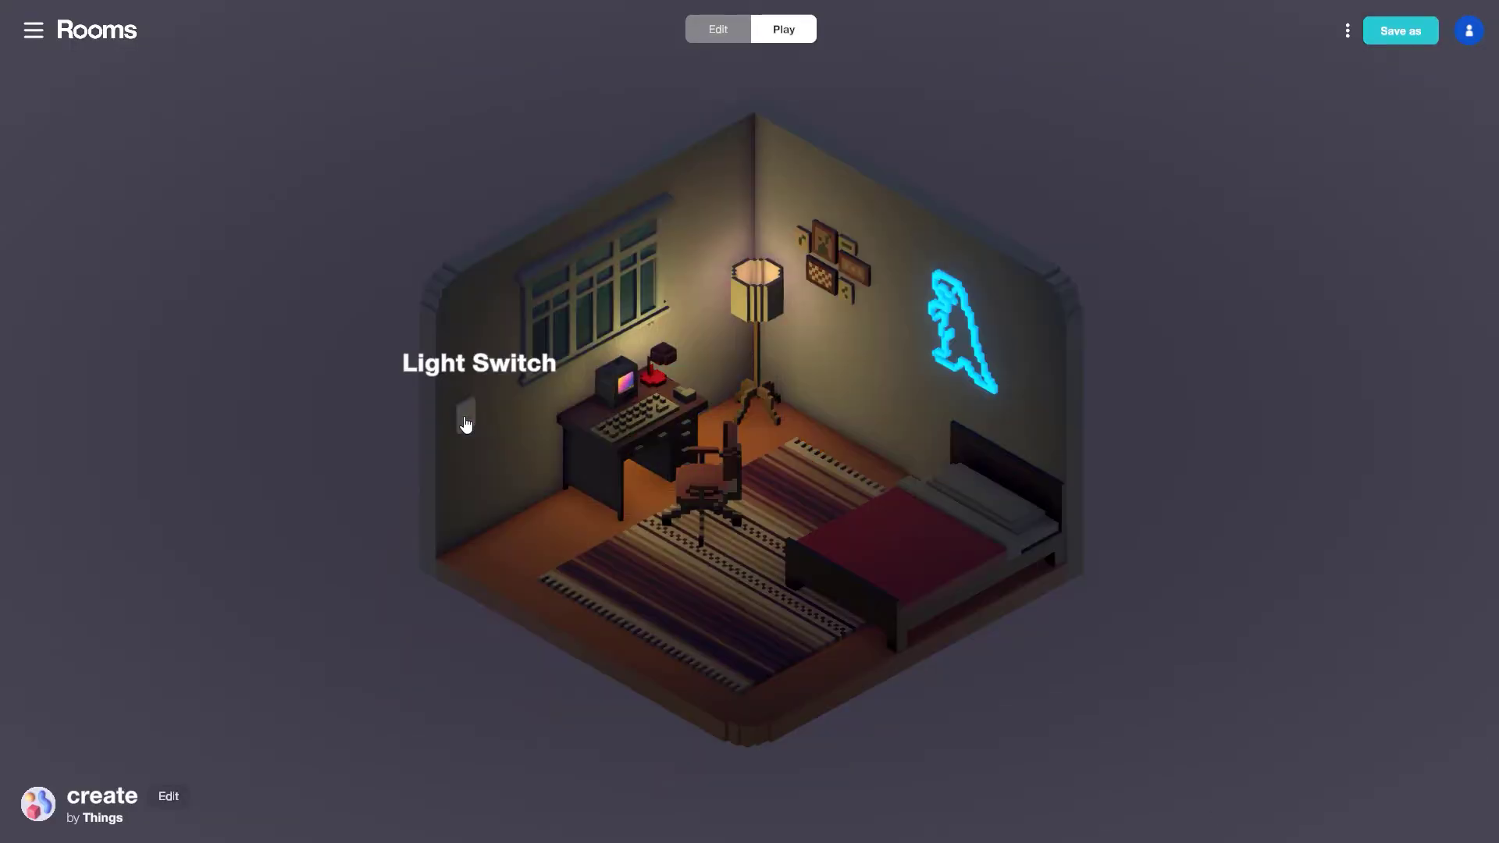
pyautogui.click(657, 367)
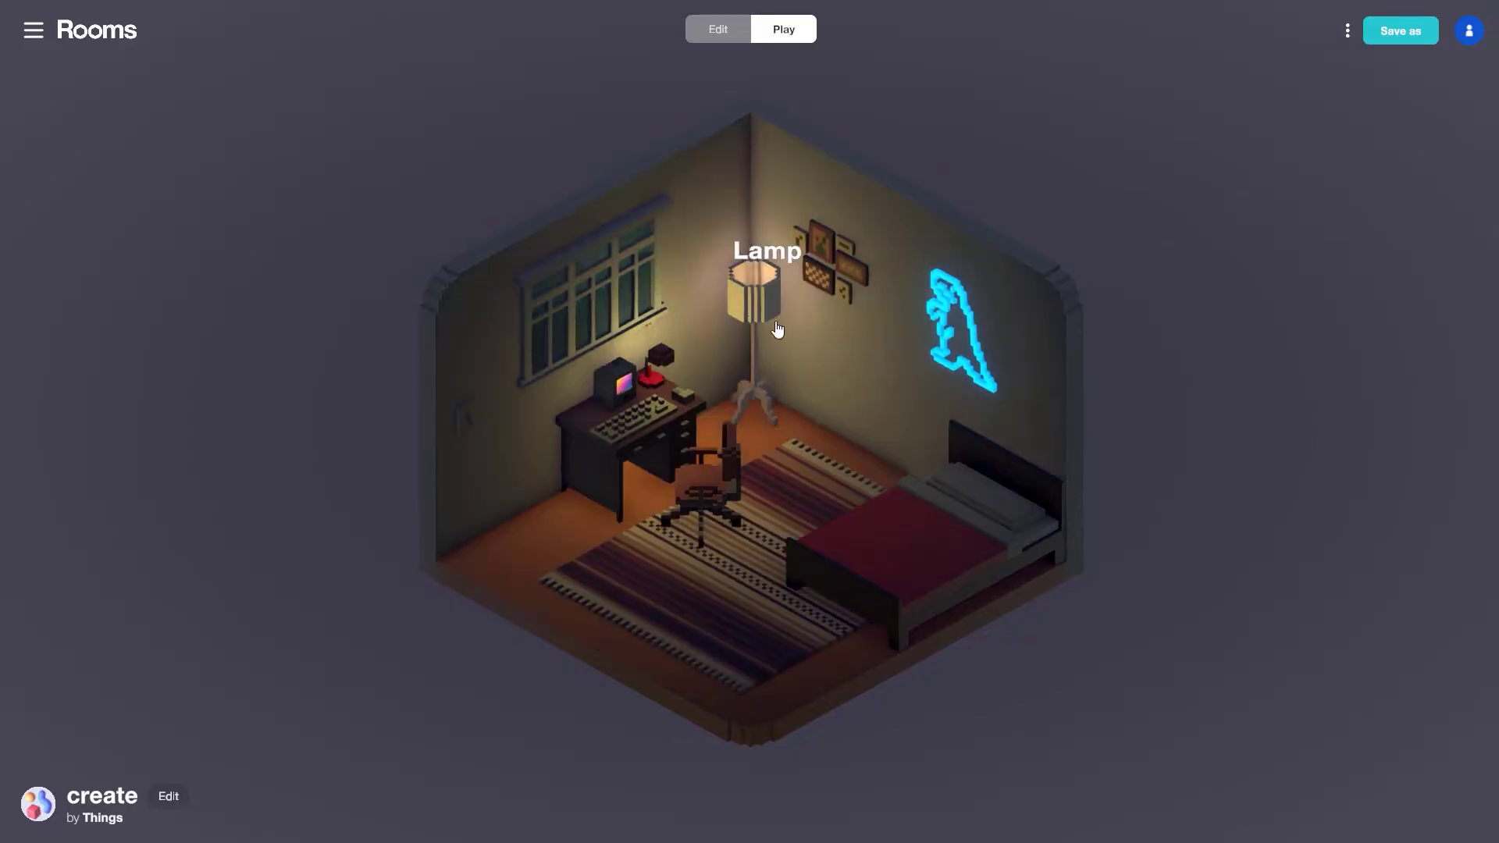
pyautogui.click(471, 425)
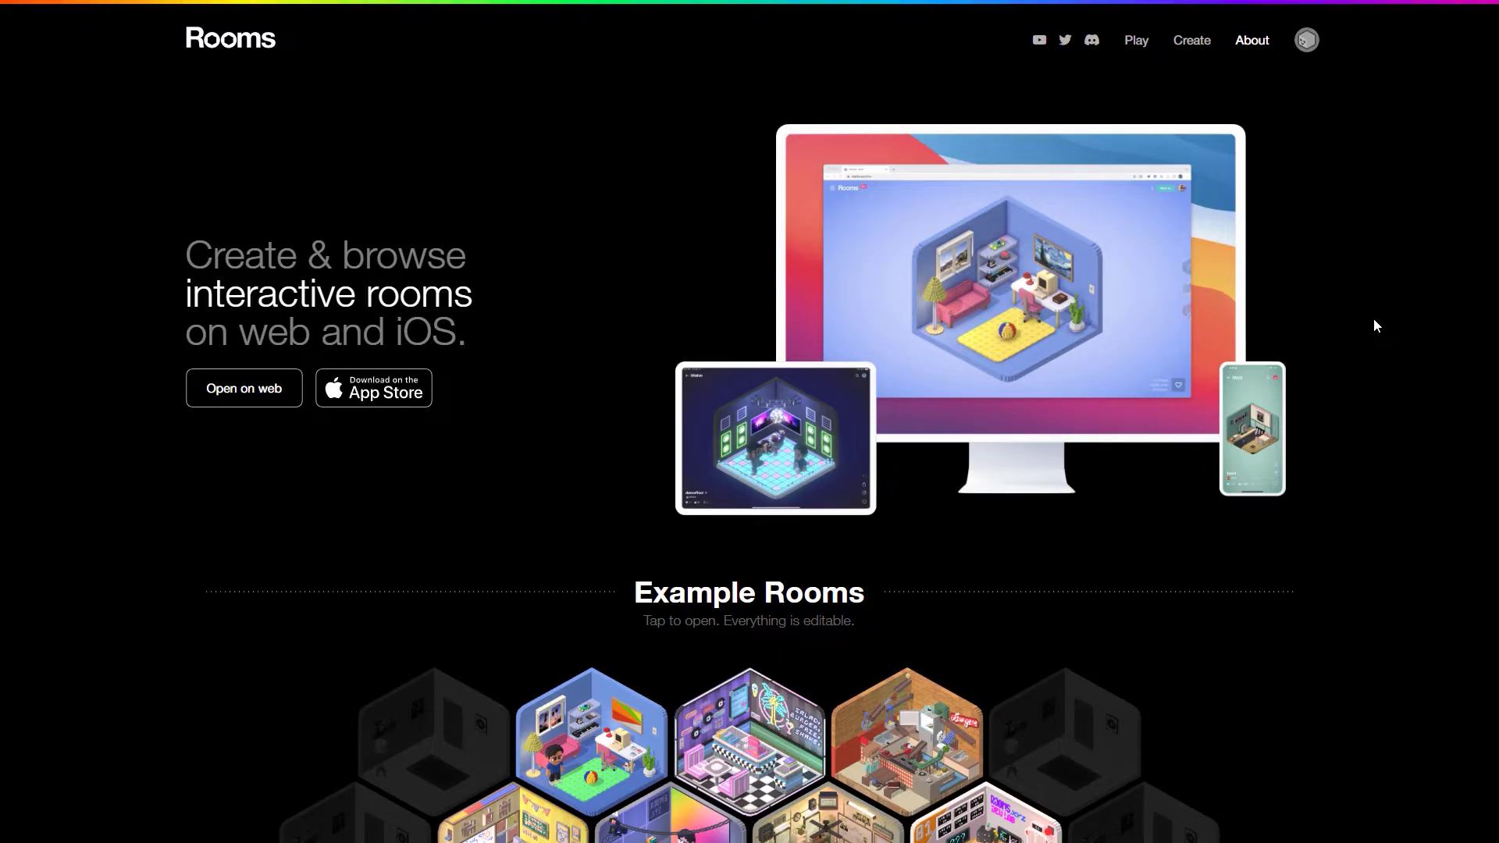
# - Start a new blank room from the Rooms home page with Create
pyautogui.click(1192, 41)
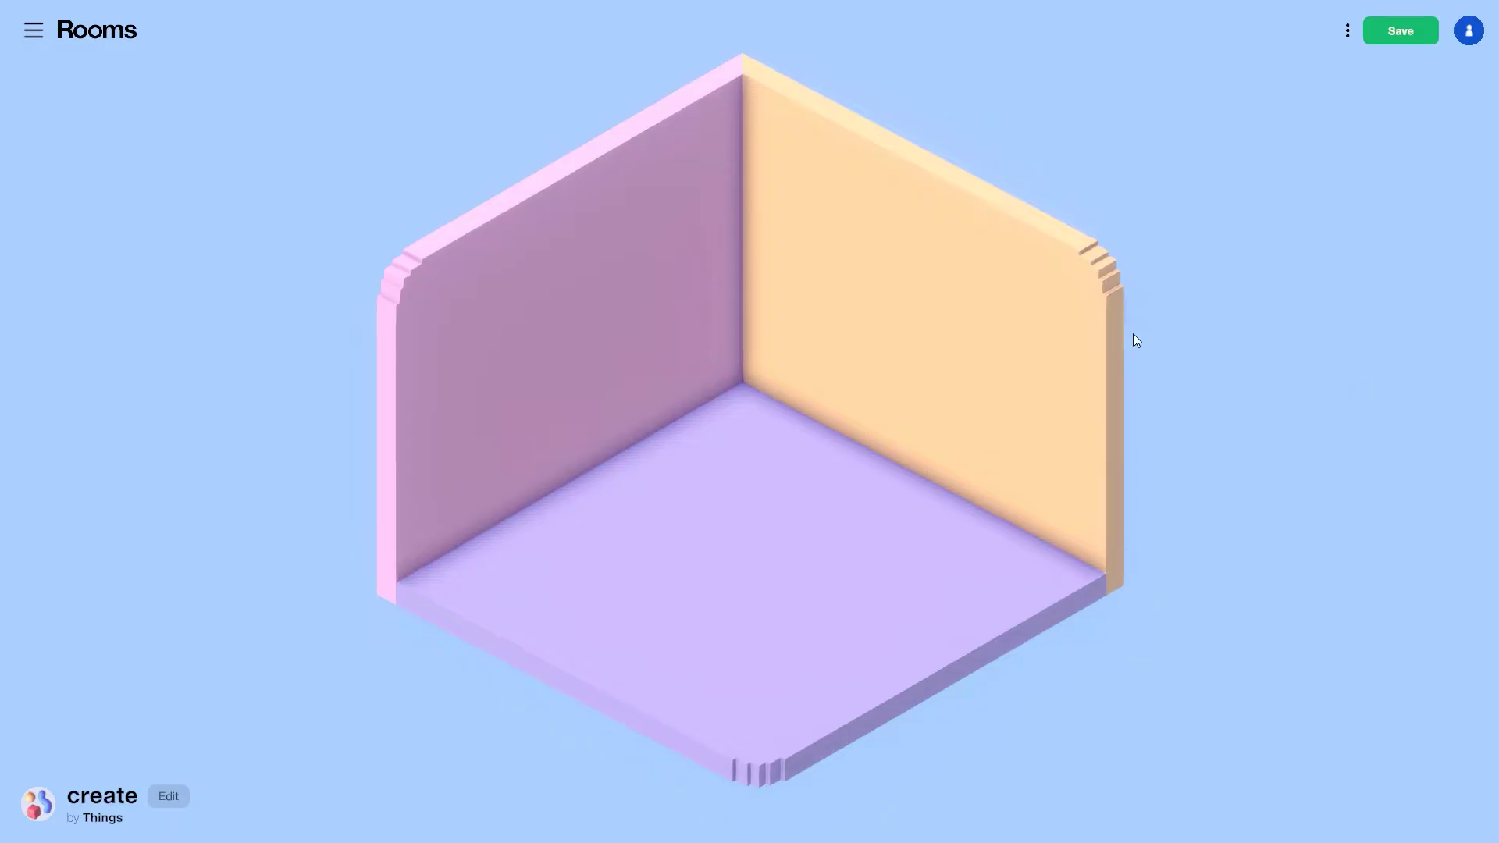
# - Enter edit mode for the empty 'create' room, exit with Esc and return to editing
pyautogui.click(168, 797)
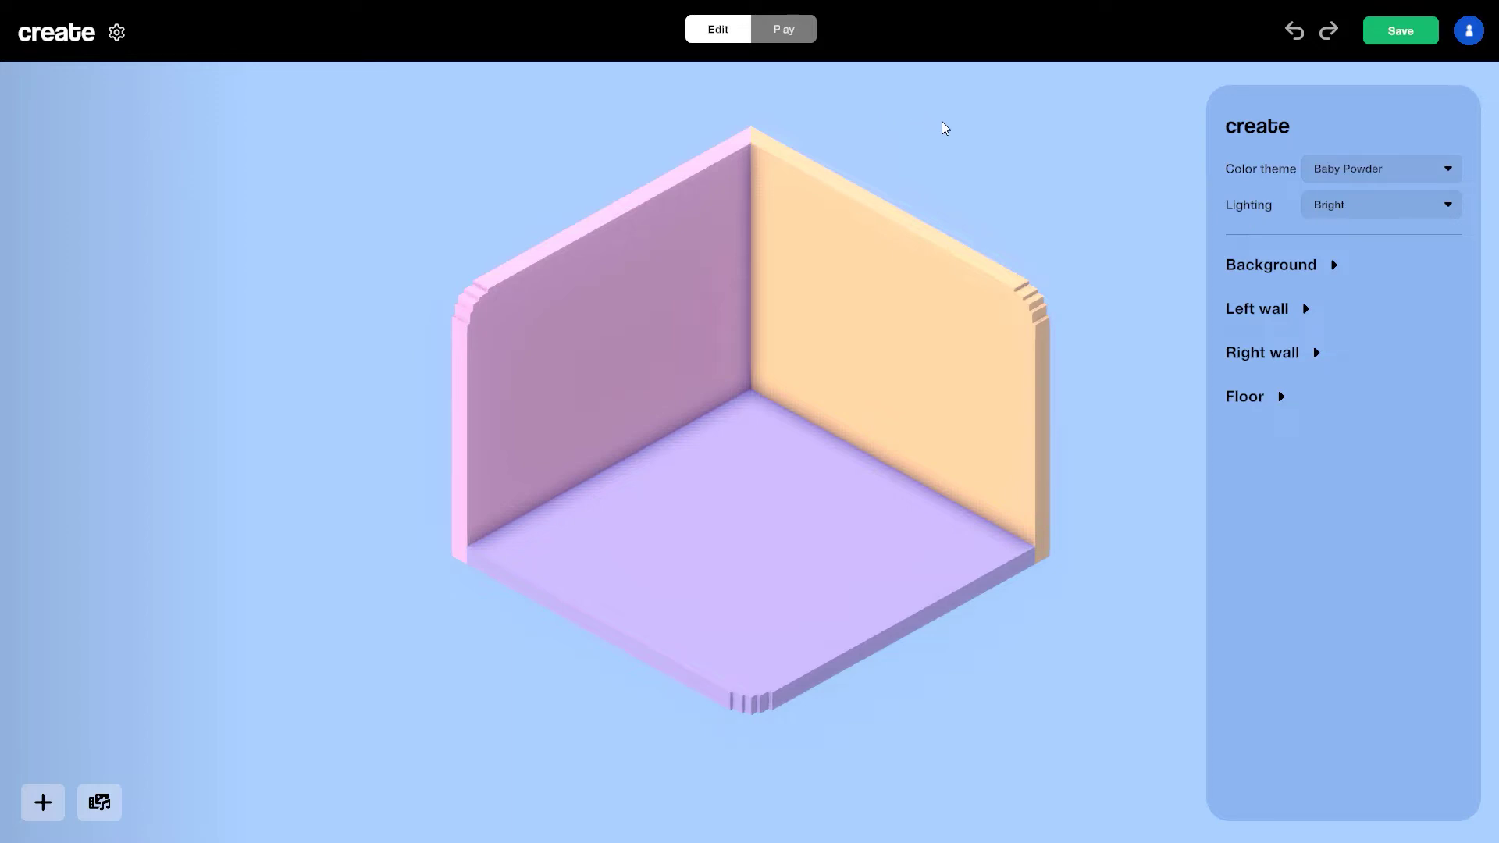
pyautogui.press('Escape')
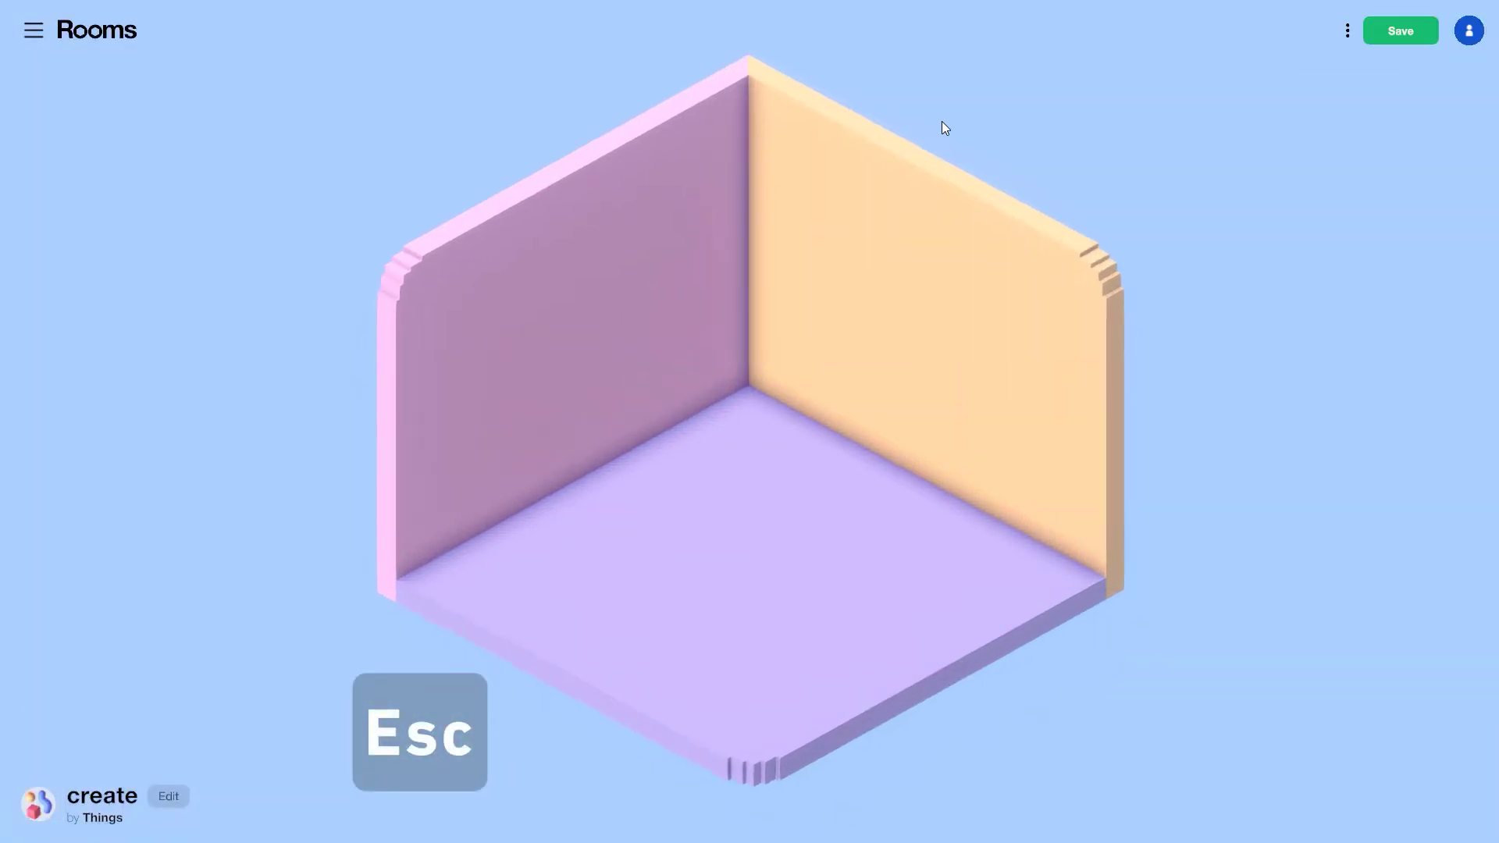
pyautogui.press('Escape')
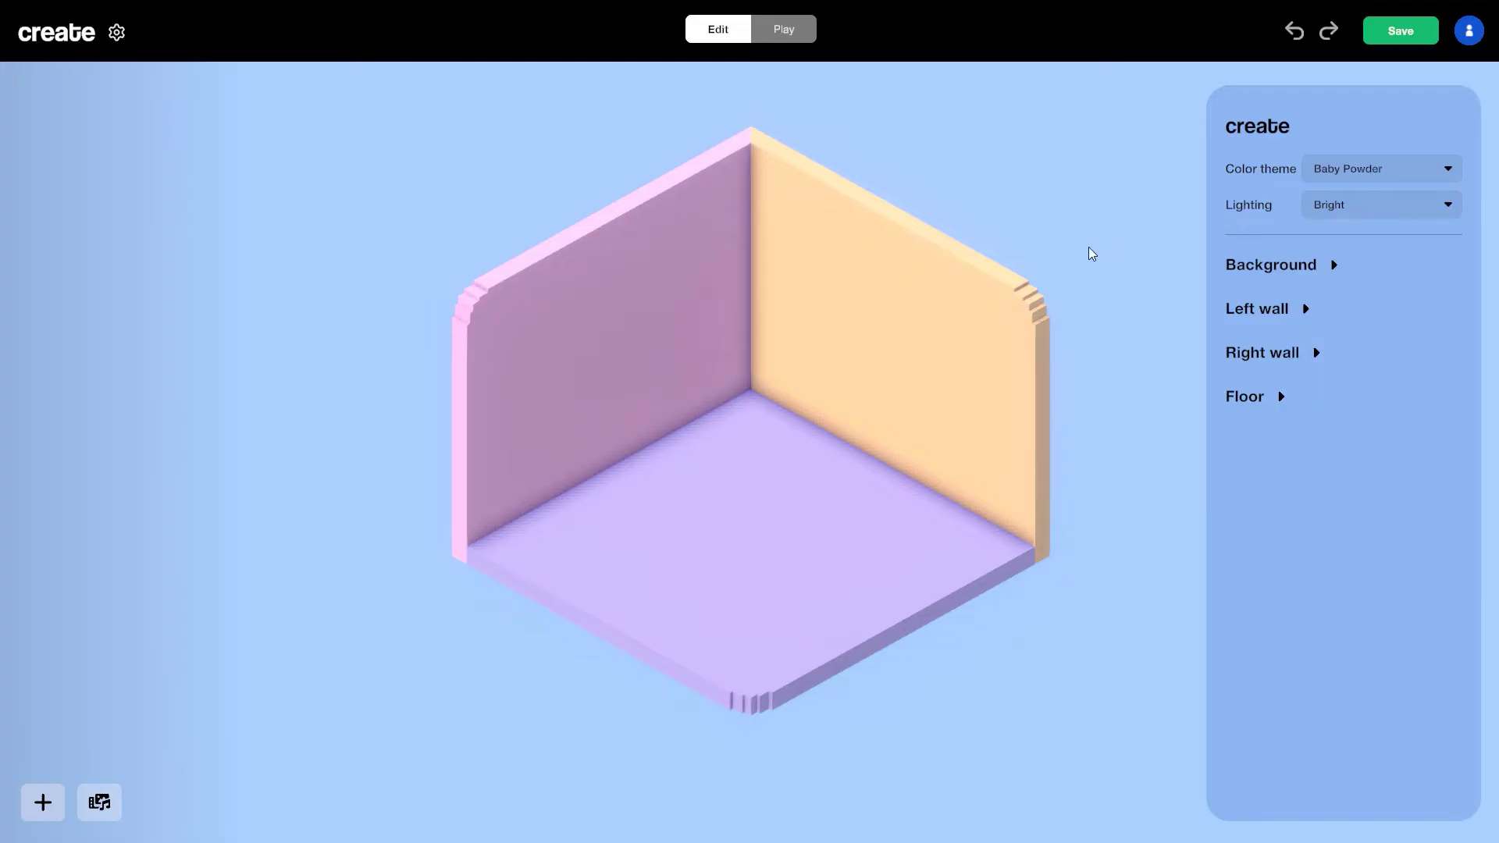
# - Try the Starry Night colour theme, then settle on Grey Orange
pyautogui.click(1384, 162)
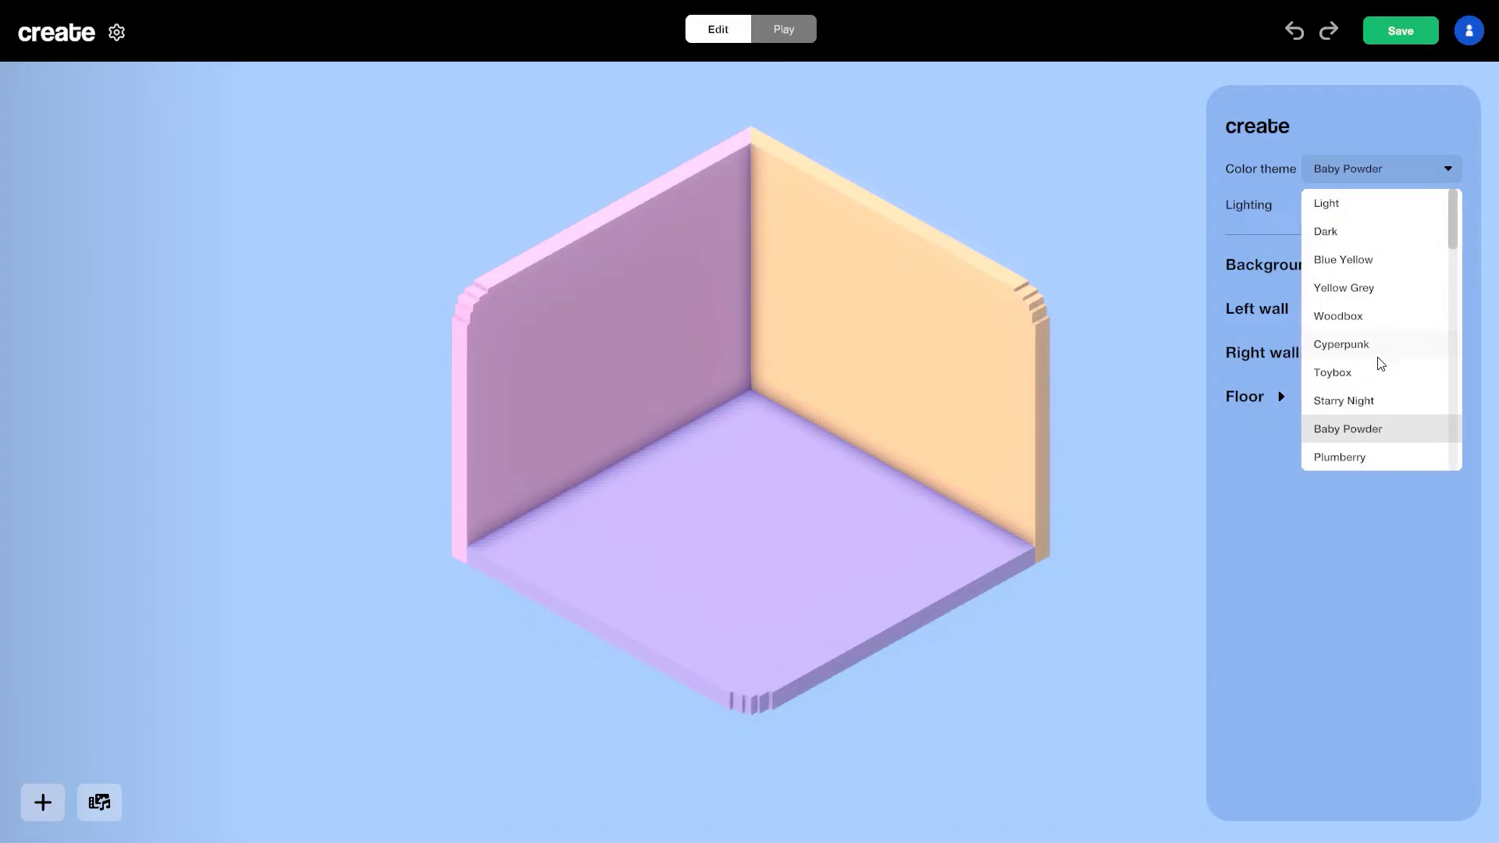
pyautogui.click(1376, 404)
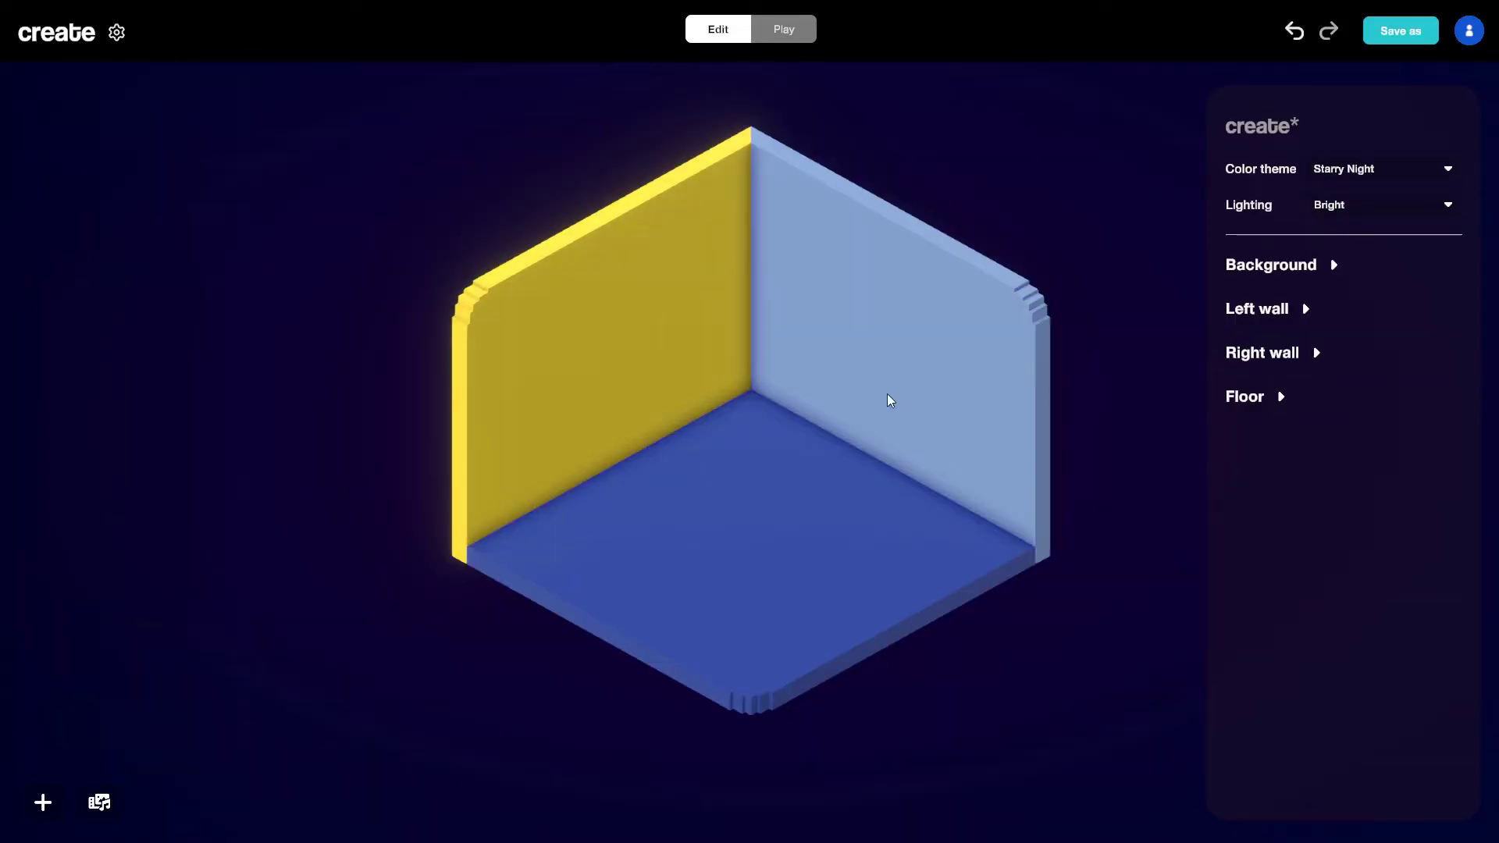
pyautogui.click(1396, 172)
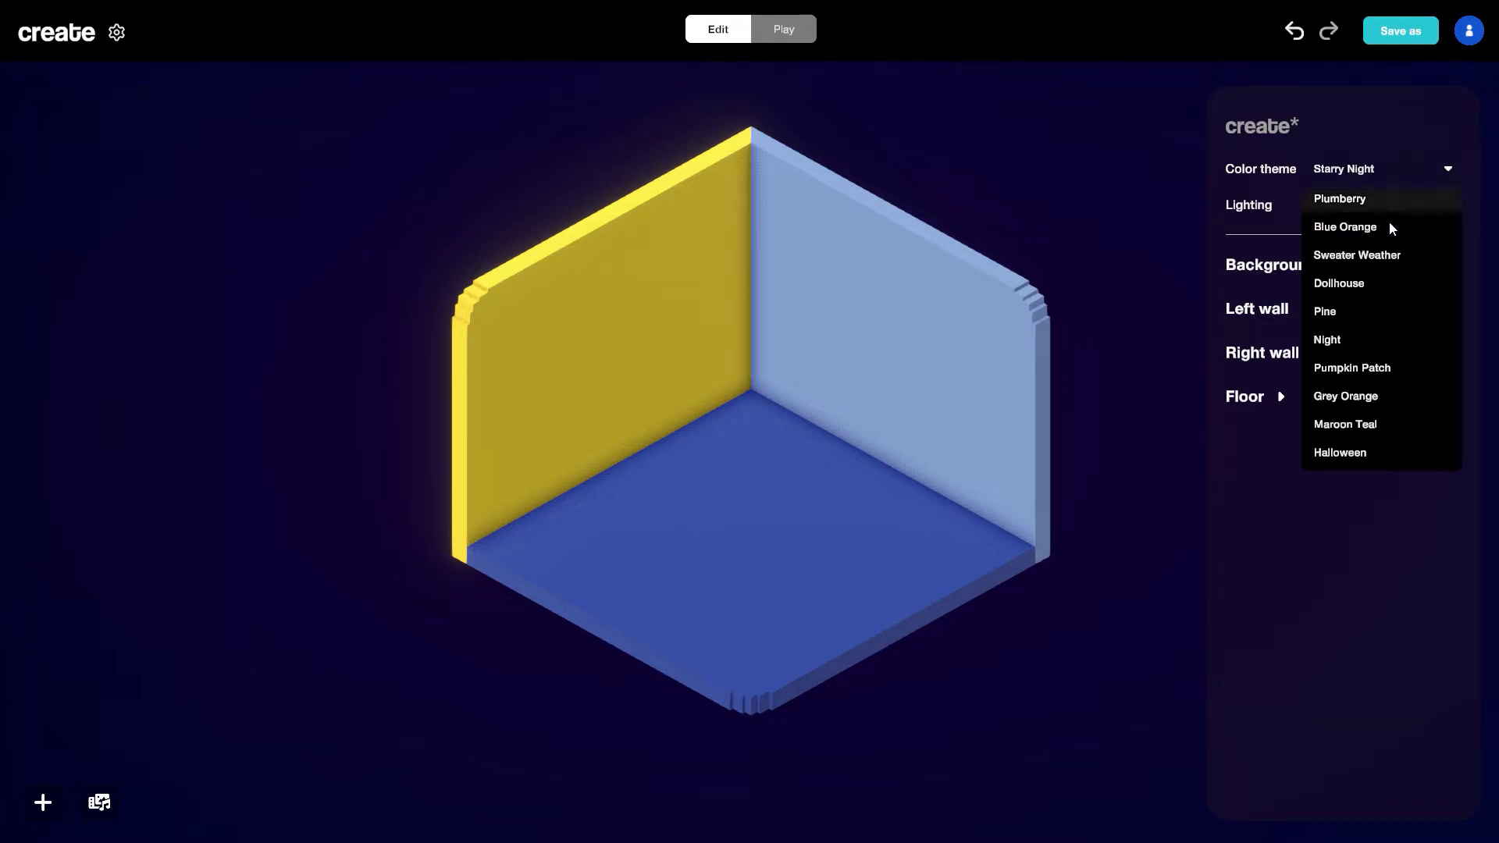
pyautogui.click(1352, 400)
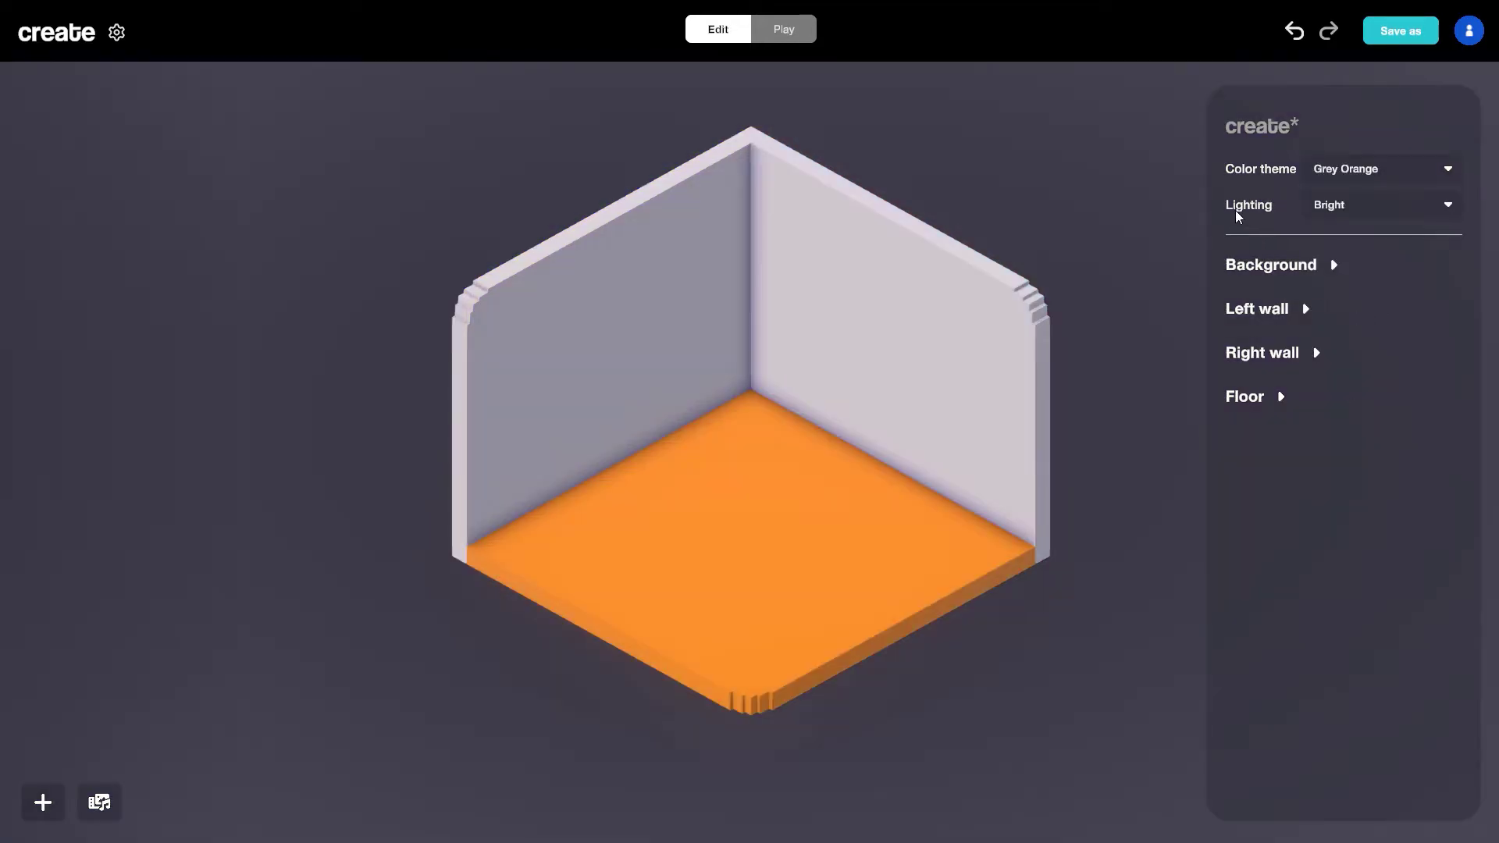
pyautogui.click(1335, 265)
pyautogui.click(1293, 395)
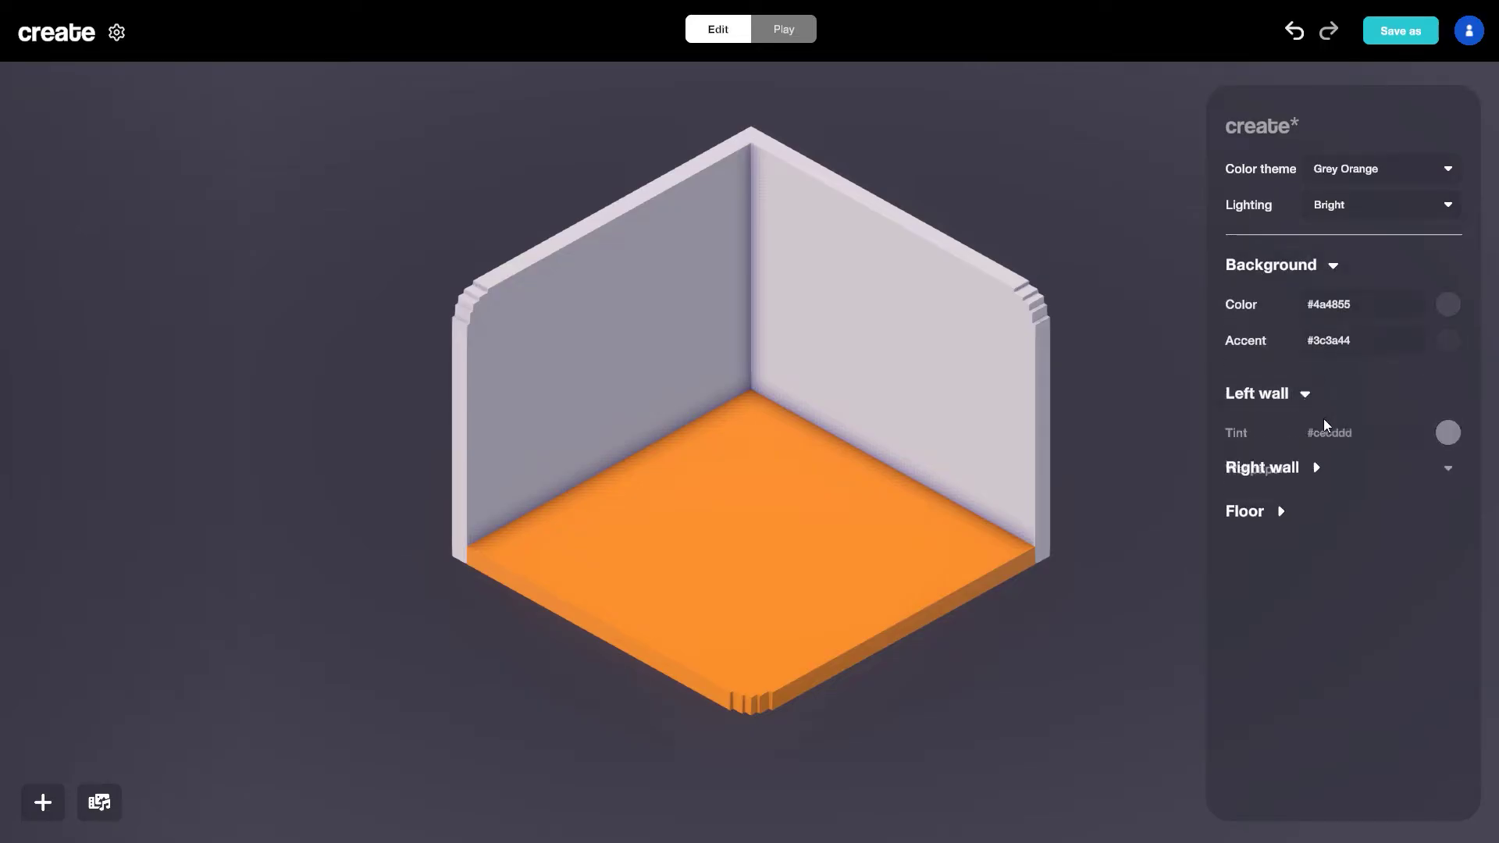
pyautogui.click(1303, 394)
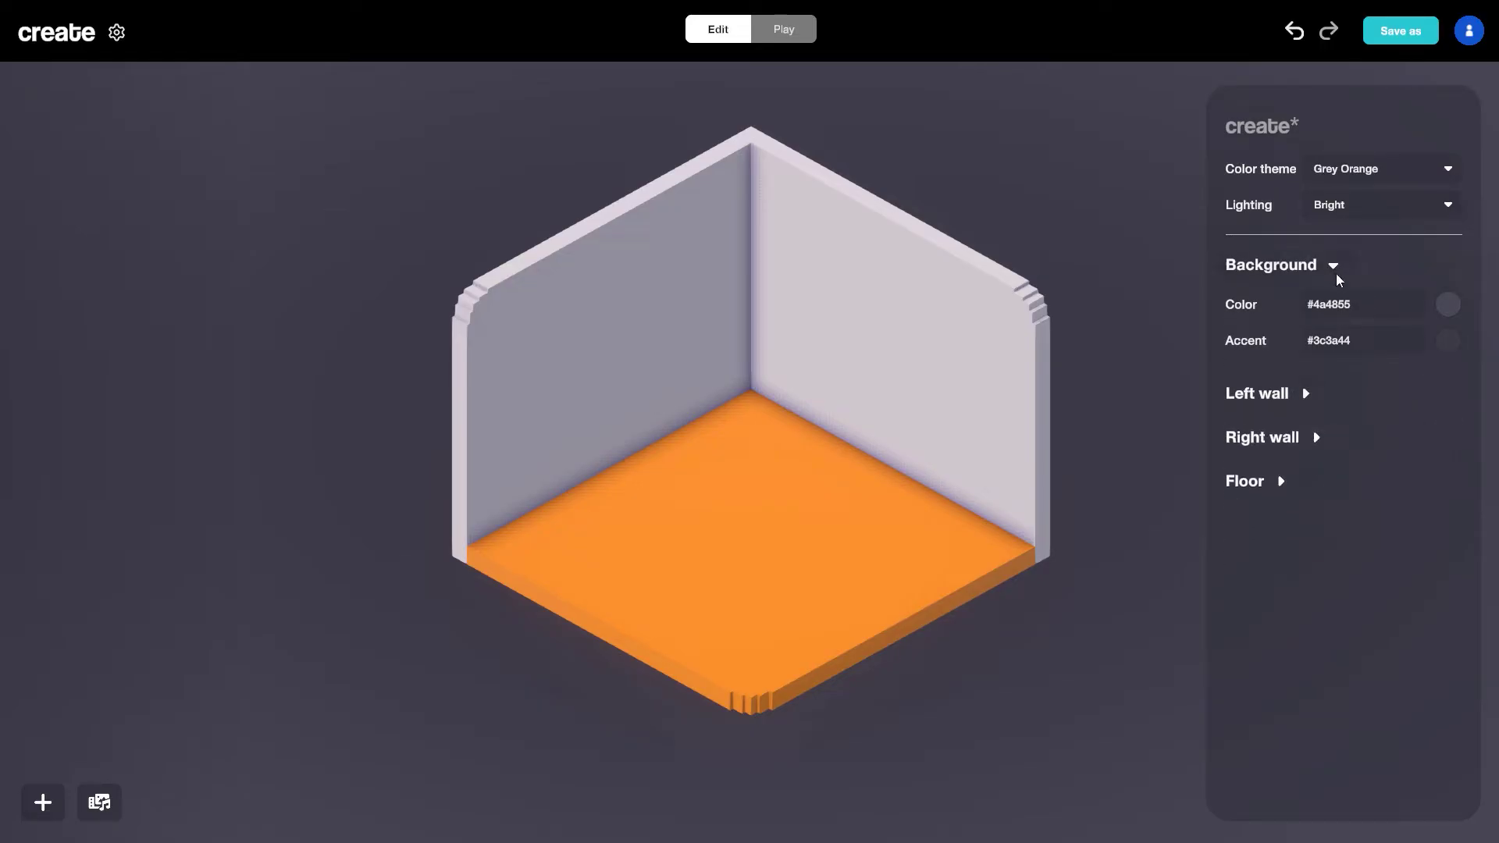
pyautogui.click(1333, 263)
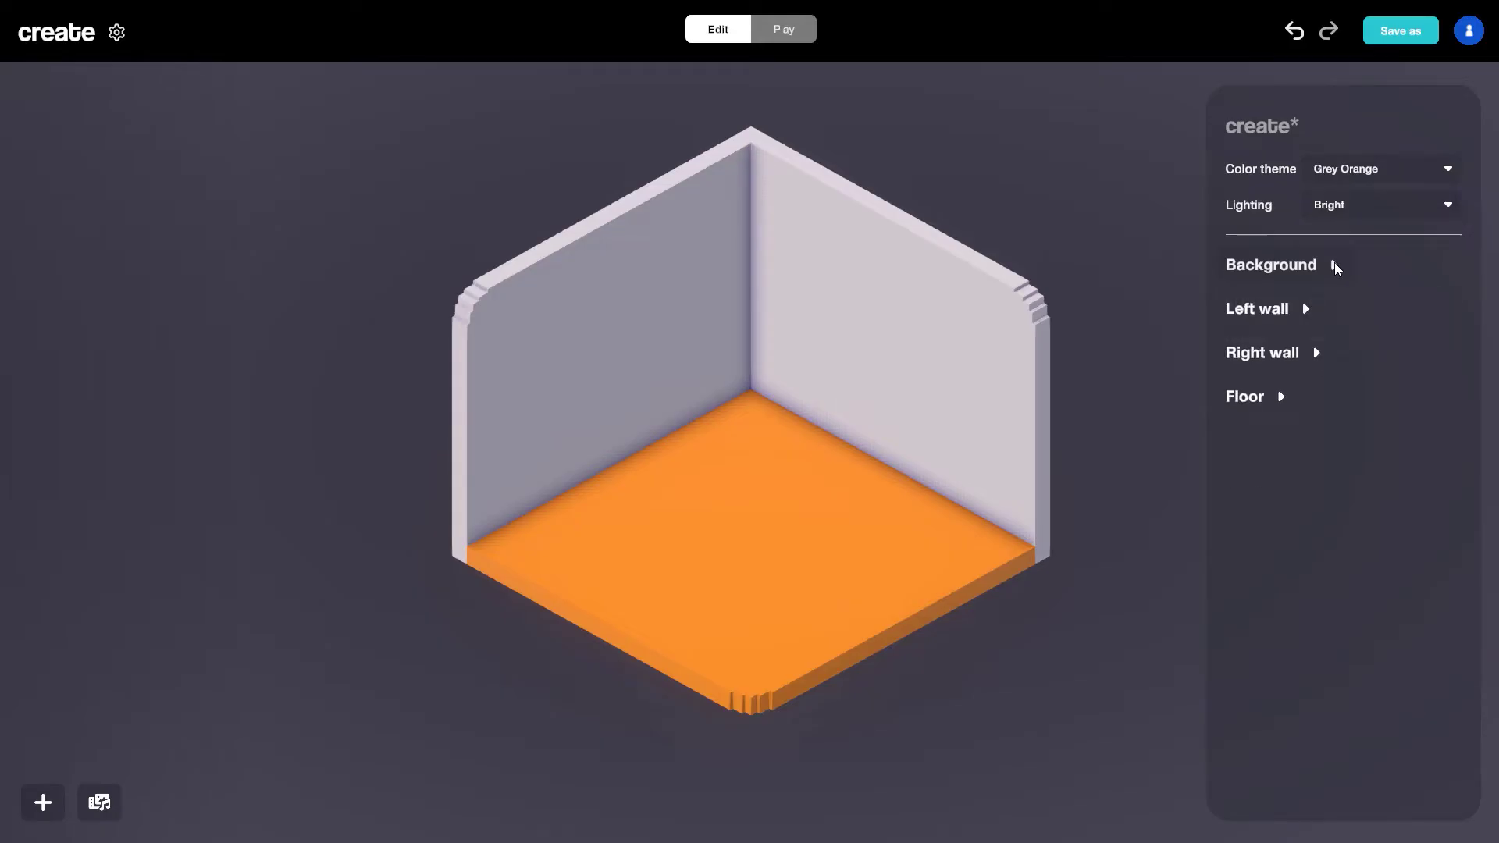
pyautogui.click(1336, 208)
pyautogui.click(1266, 211)
# - Open the Things catalogue and list everything tagged #rug
pyautogui.click(43, 804)
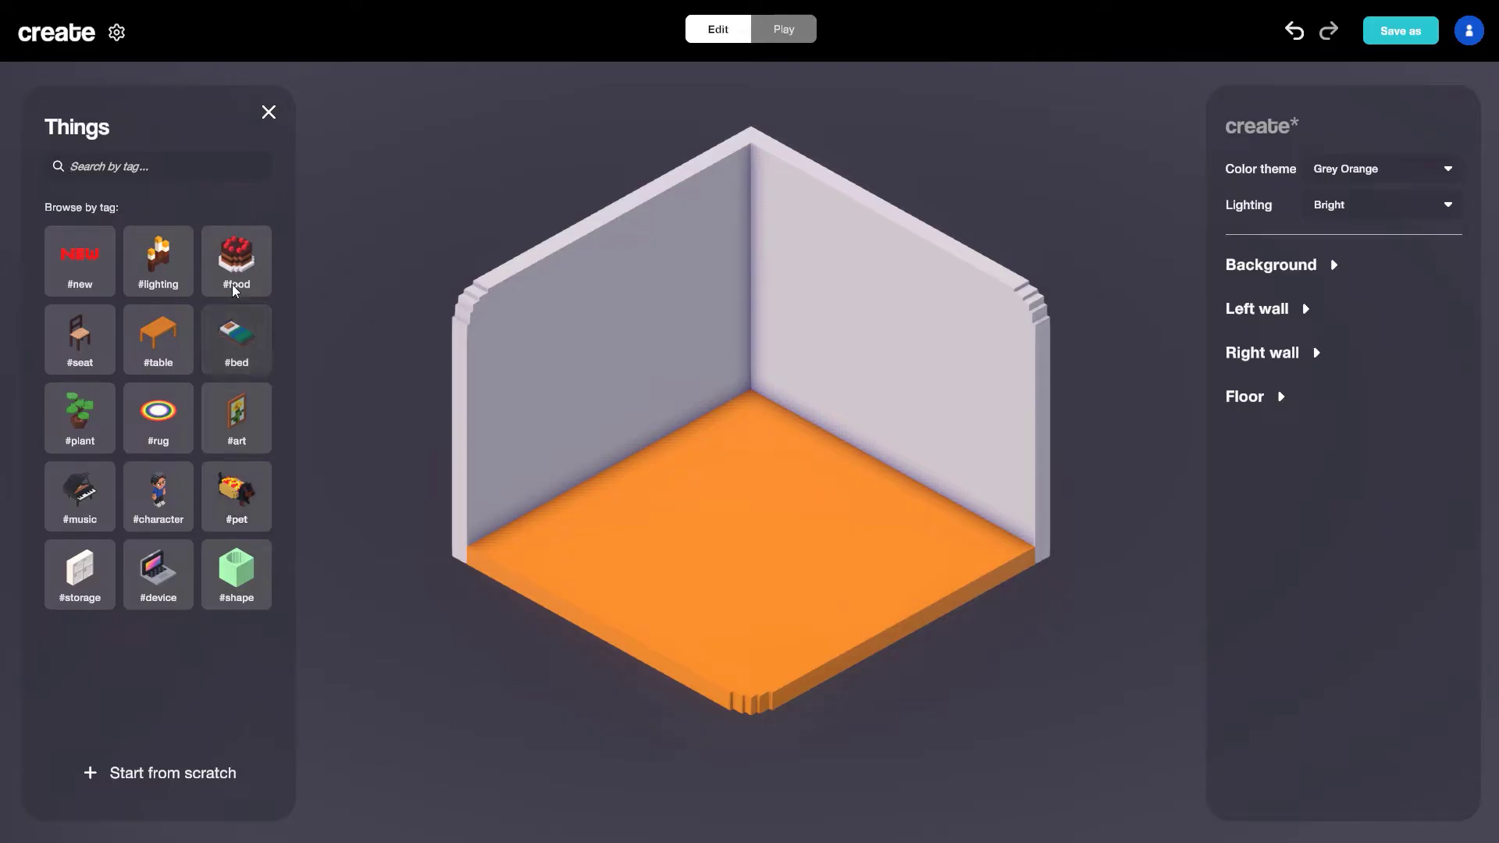
pyautogui.click(134, 175)
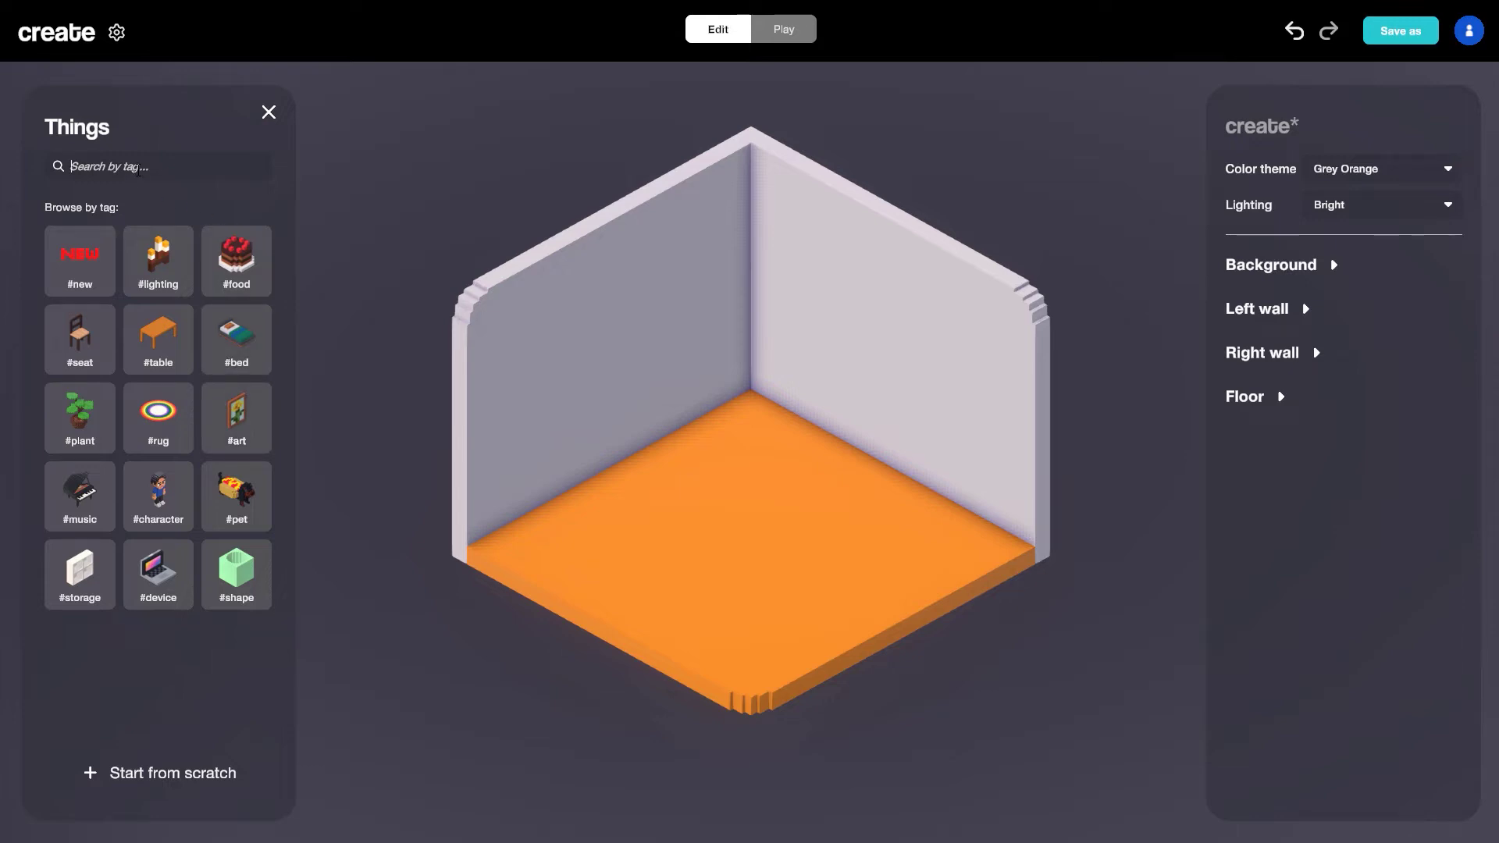
pyautogui.click(165, 419)
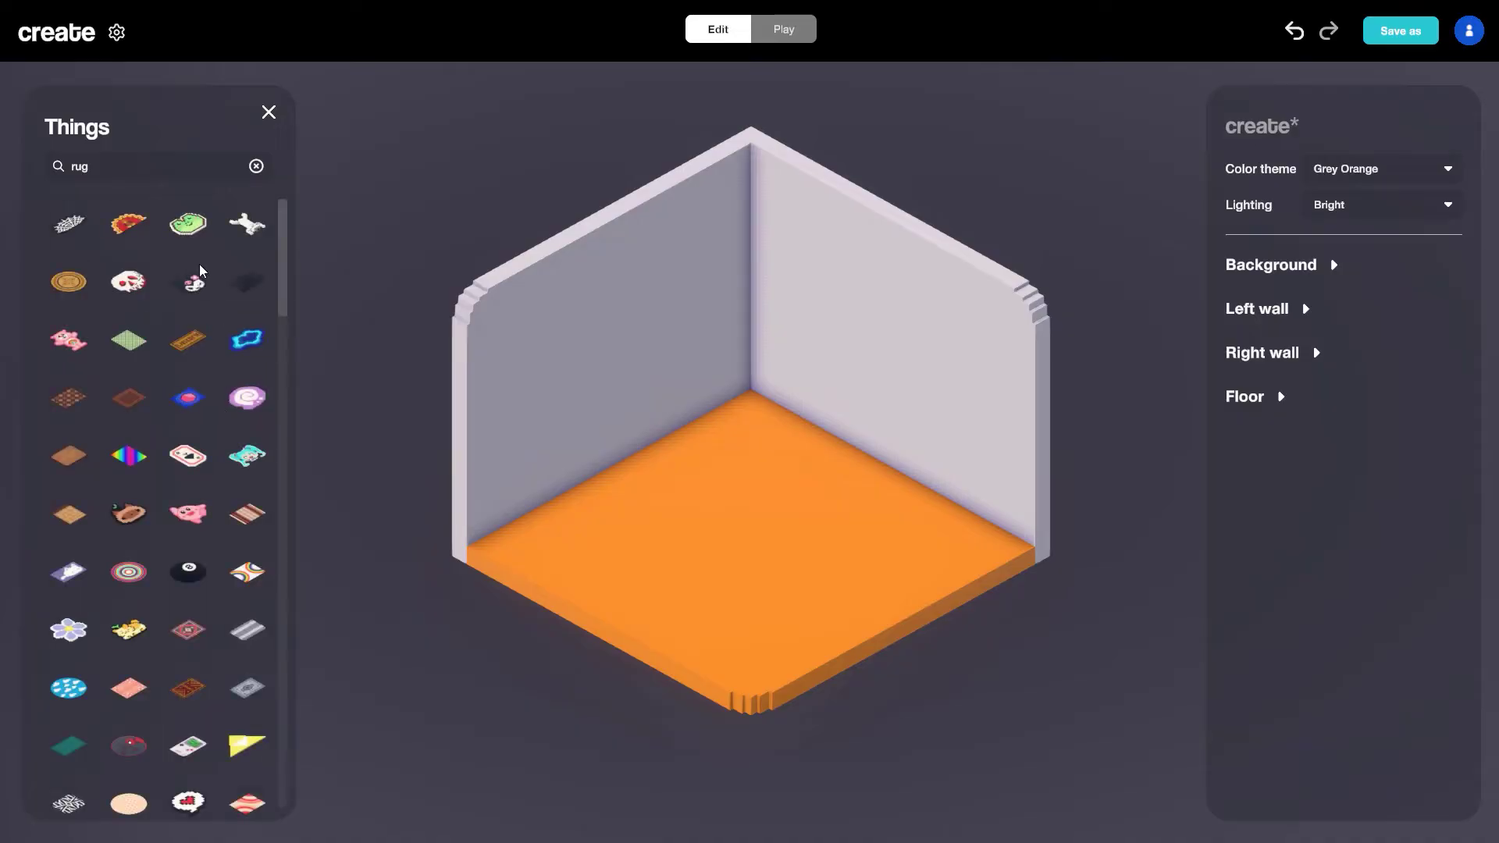
pyautogui.click(187, 404)
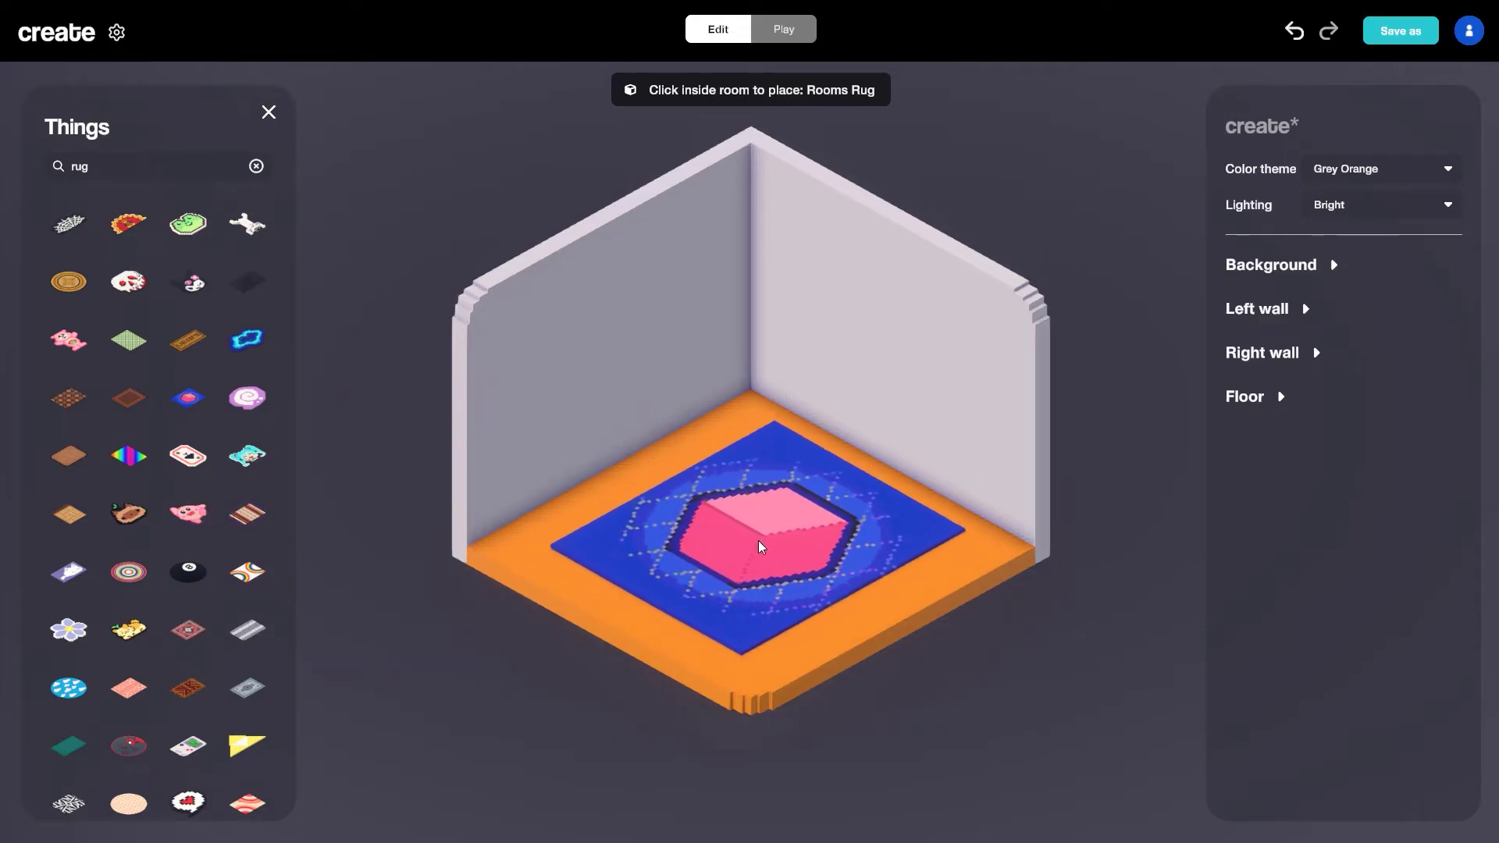
pyautogui.click(751, 541)
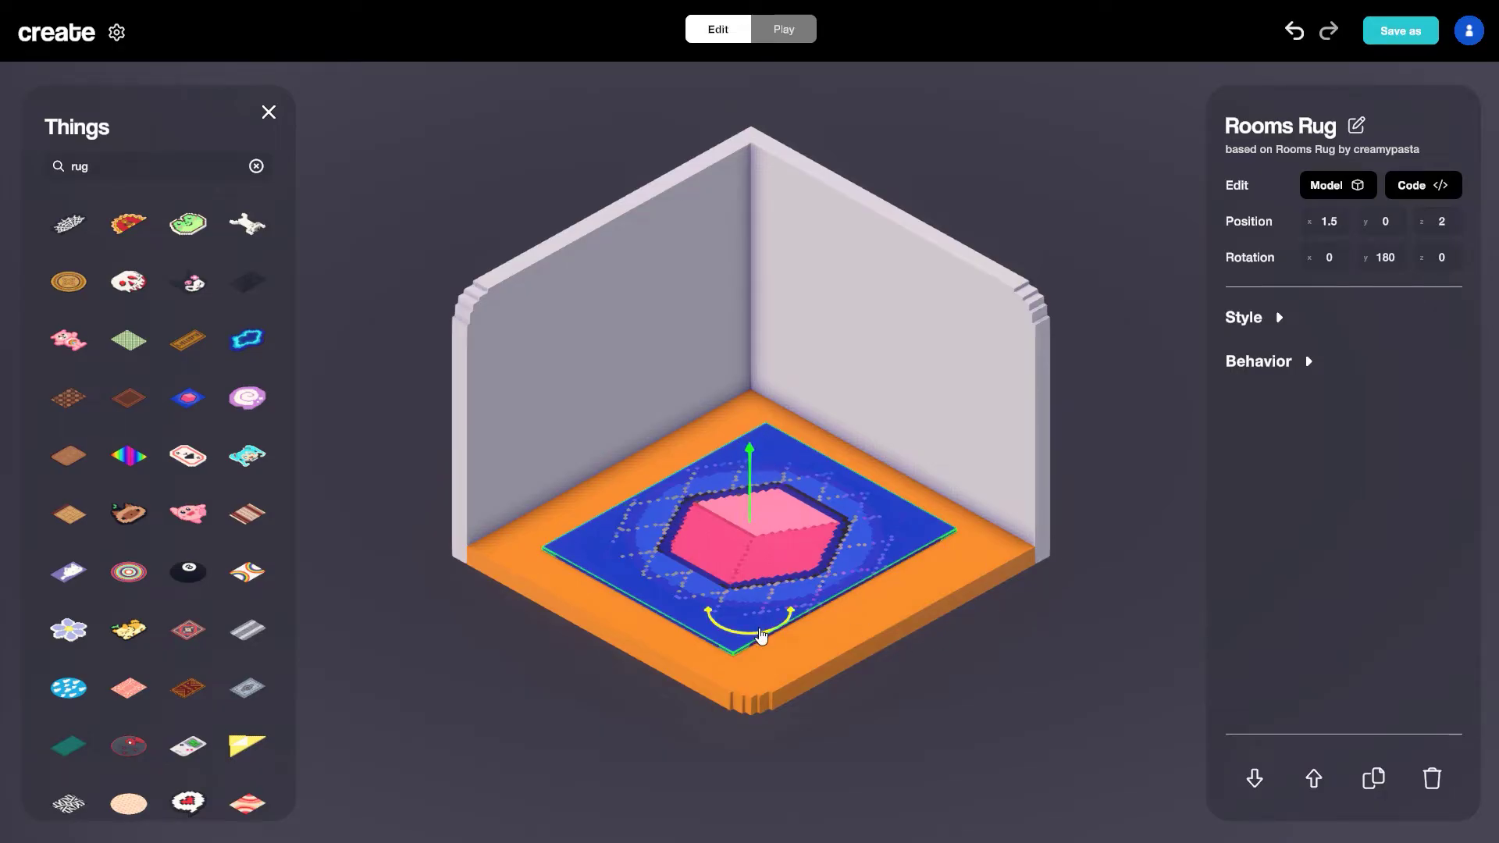
pyautogui.moveTo(761, 636)
pyautogui.mouseDown()
pyautogui.moveTo(606, 585)
pyautogui.moveTo(791, 631)
pyautogui.moveTo(890, 603)
pyautogui.moveTo(752, 627)
pyautogui.moveTo(769, 621)
pyautogui.mouseUp()
pyautogui.moveTo(804, 559); pyautogui.dragTo(770, 536)
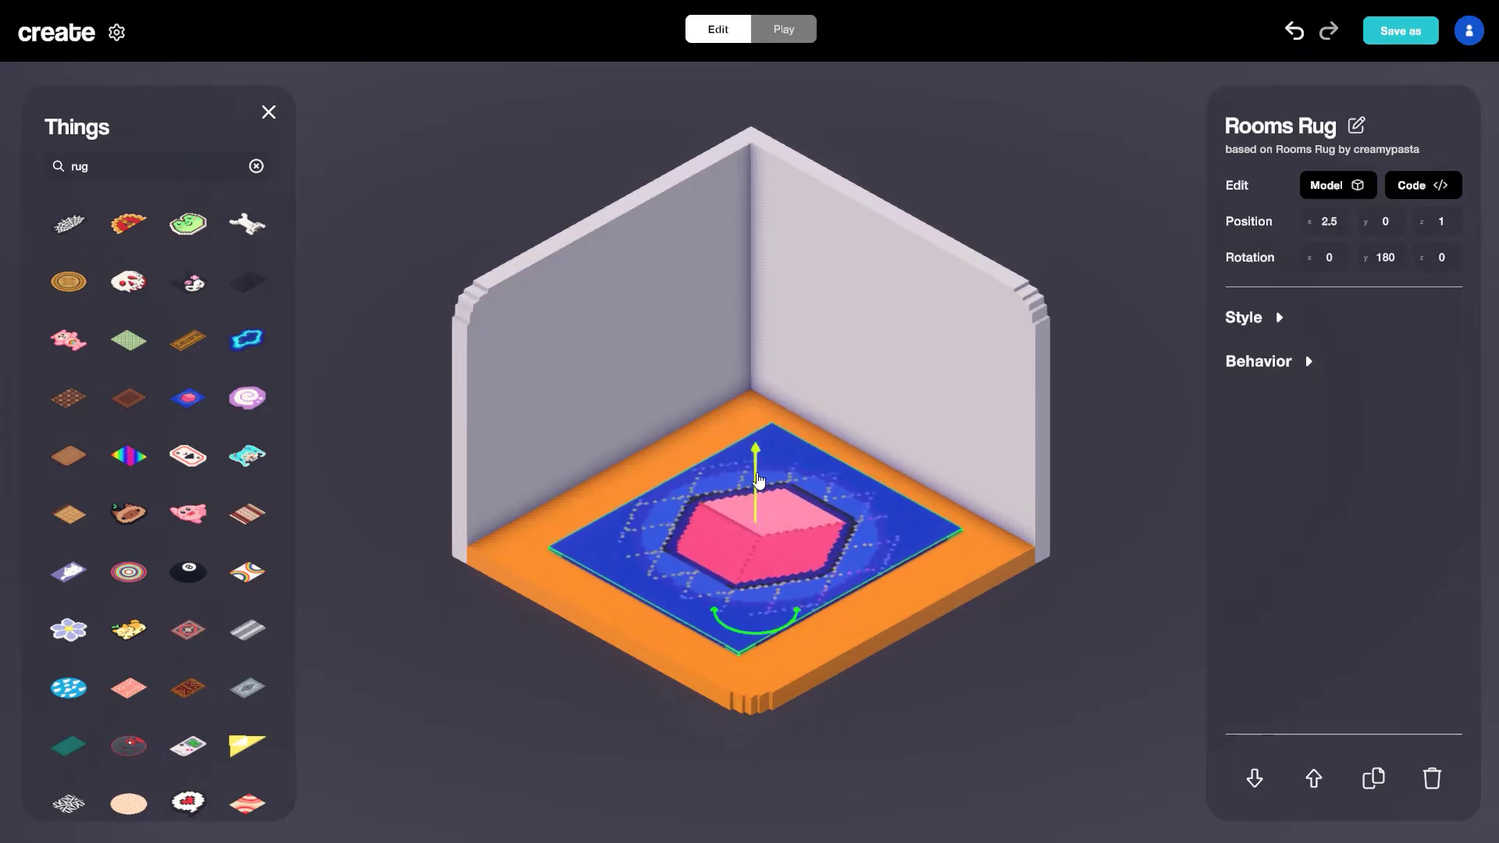
pyautogui.moveTo(758, 480); pyautogui.dragTo(753, 383)
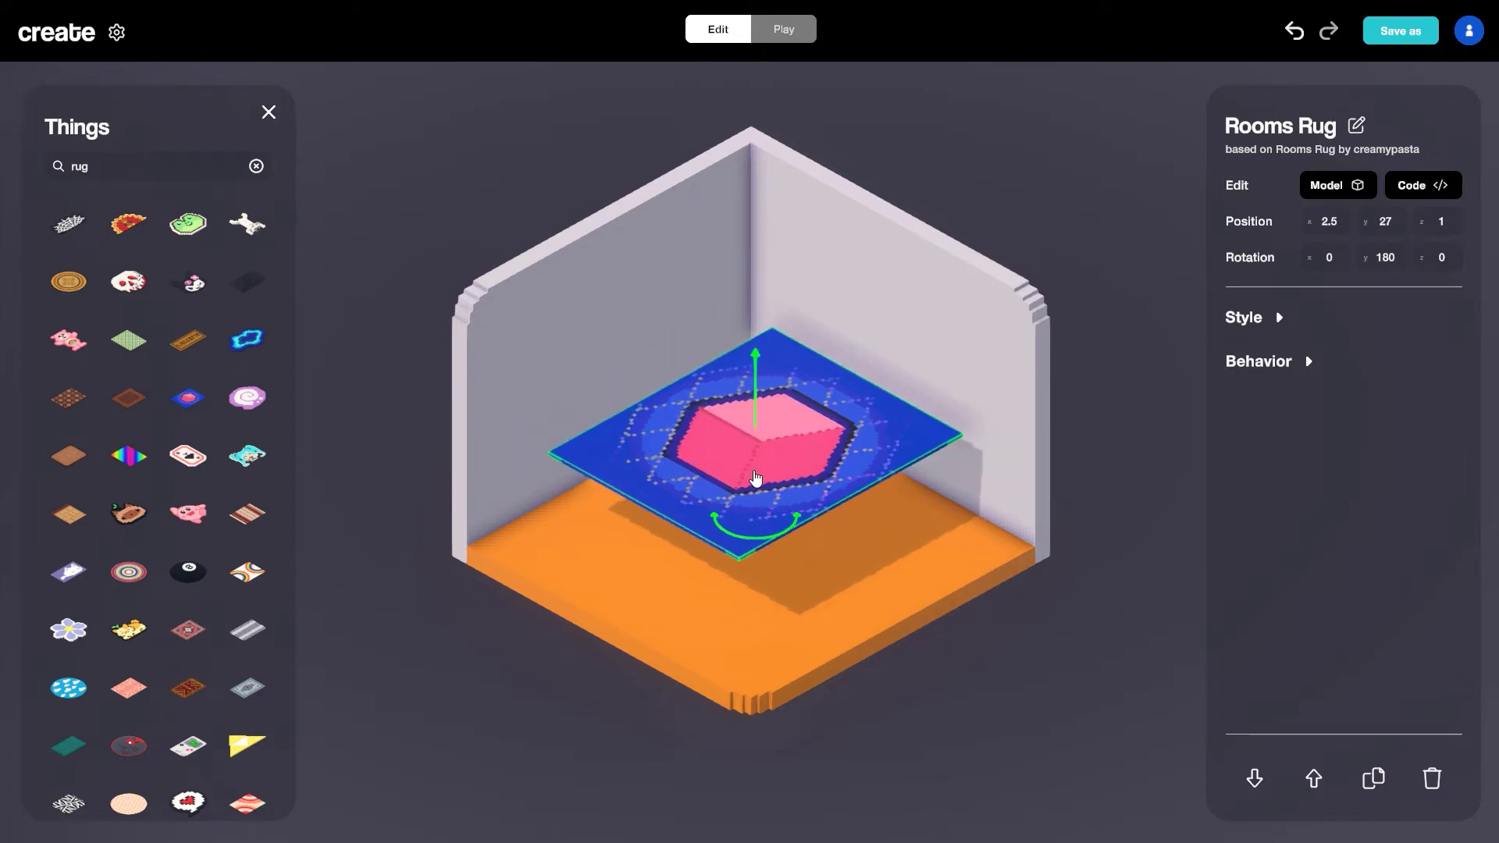
pyautogui.press('Delete')
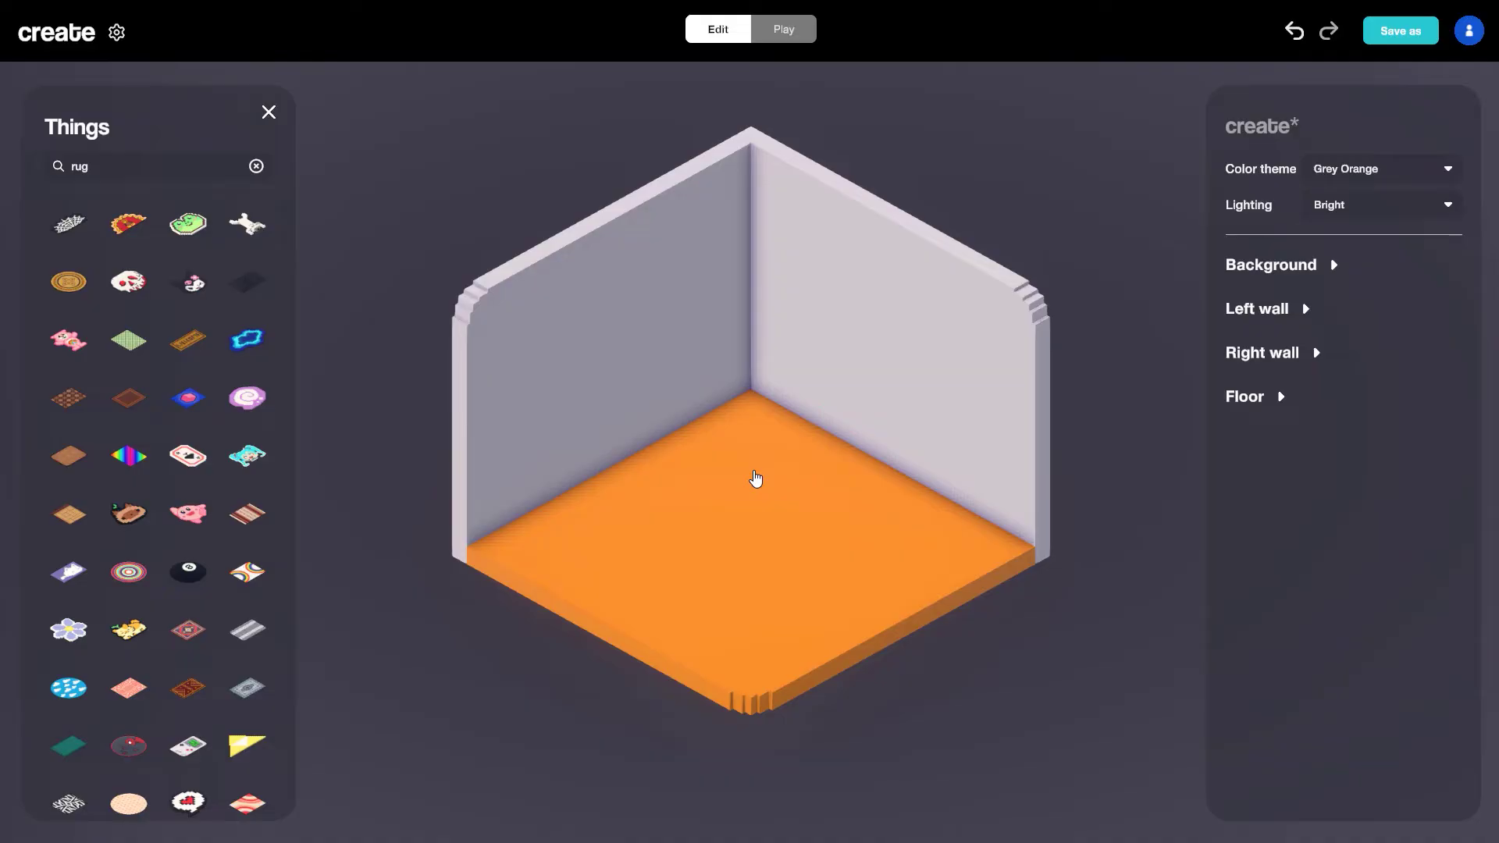
# - Drop the Argyle rug choice and place the Brown Striped Rug in the floor's centre, then deselect
pyautogui.click(62, 399)
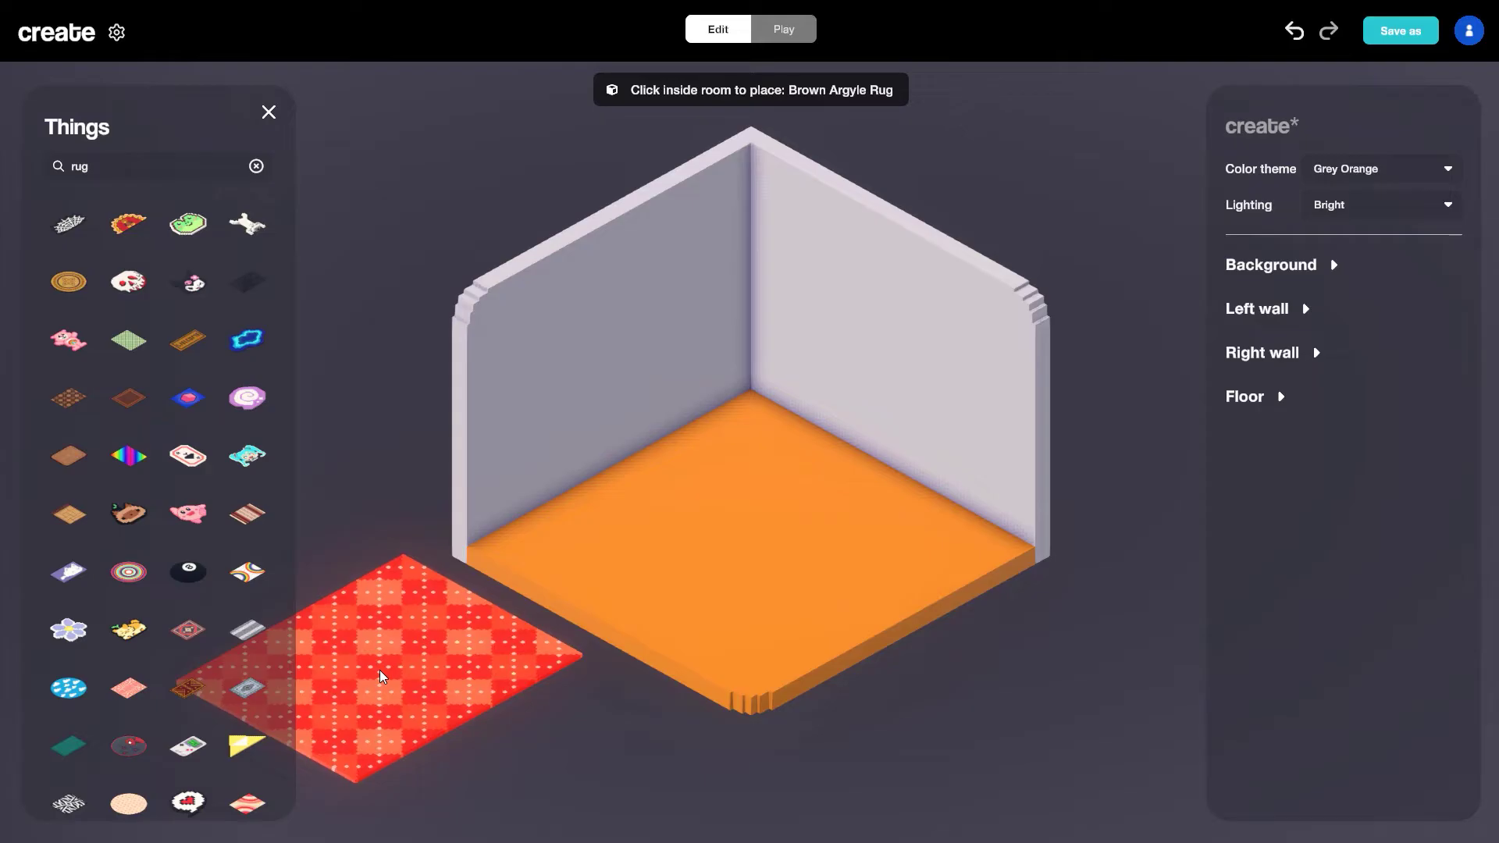
pyautogui.press('Escape')
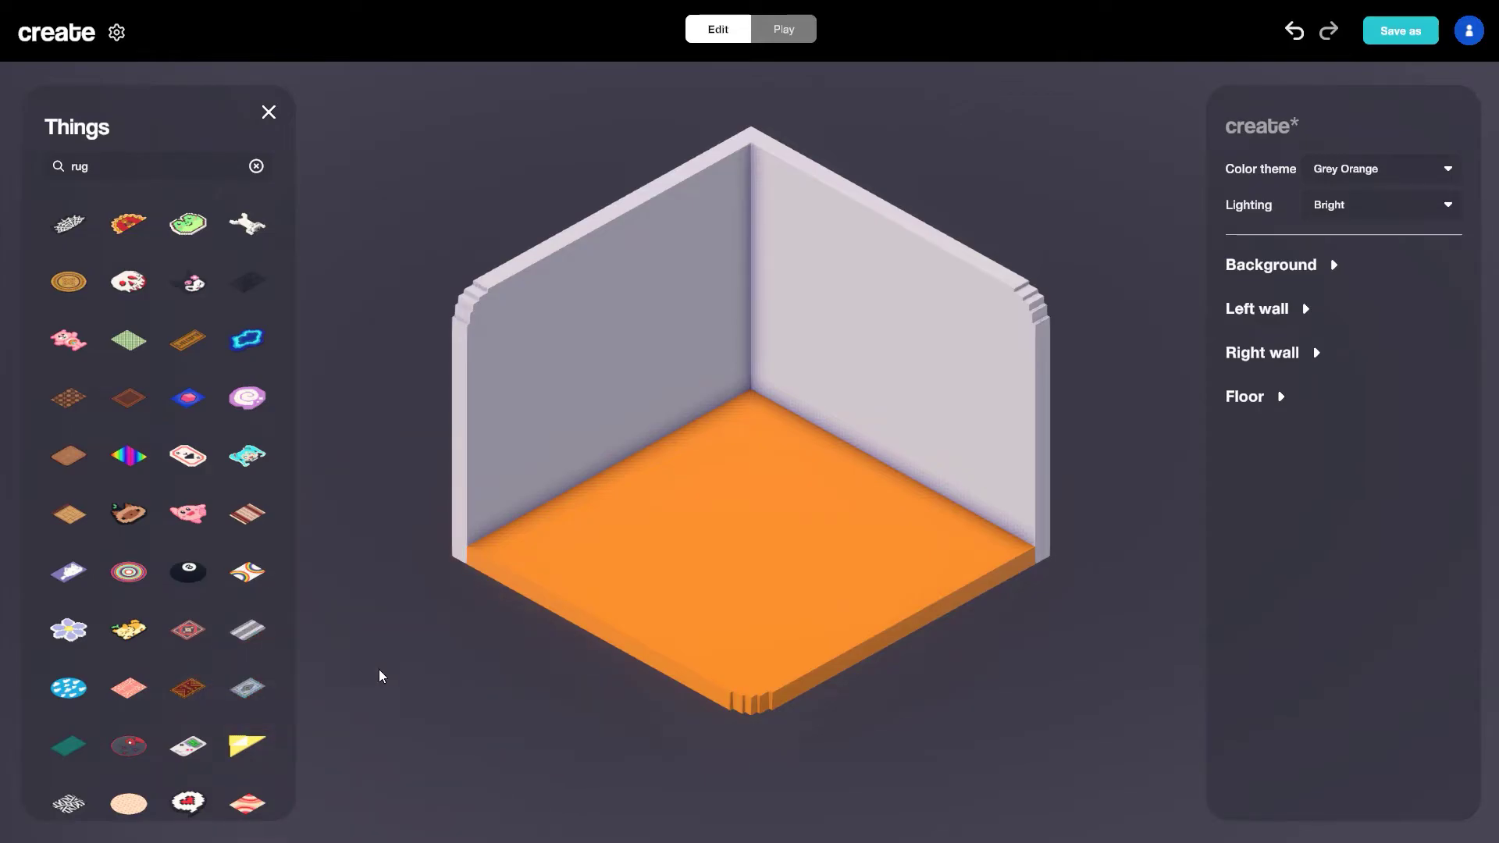
pyautogui.click(248, 515)
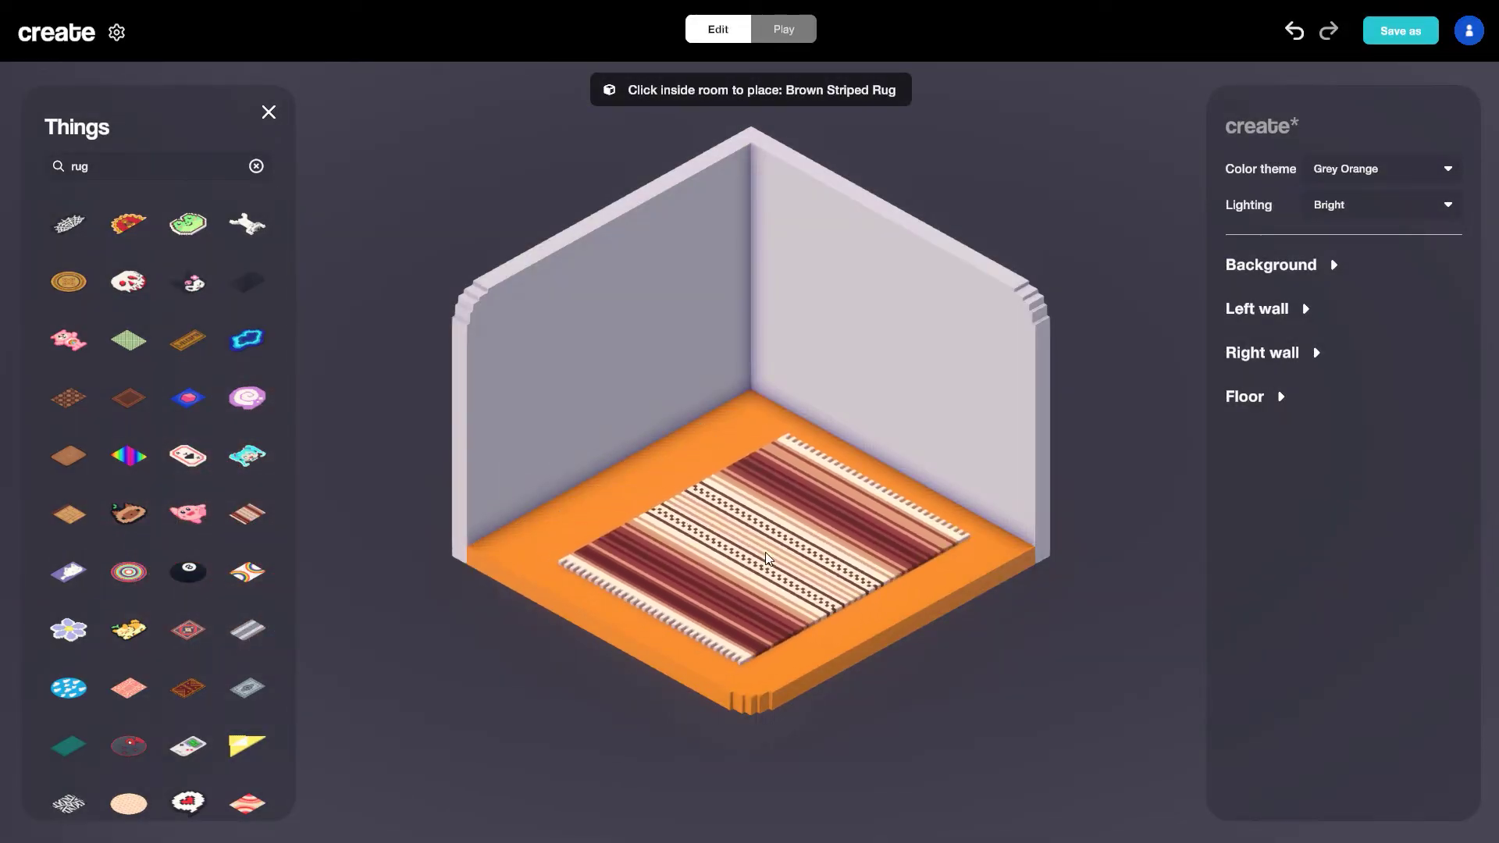
pyautogui.click(767, 553)
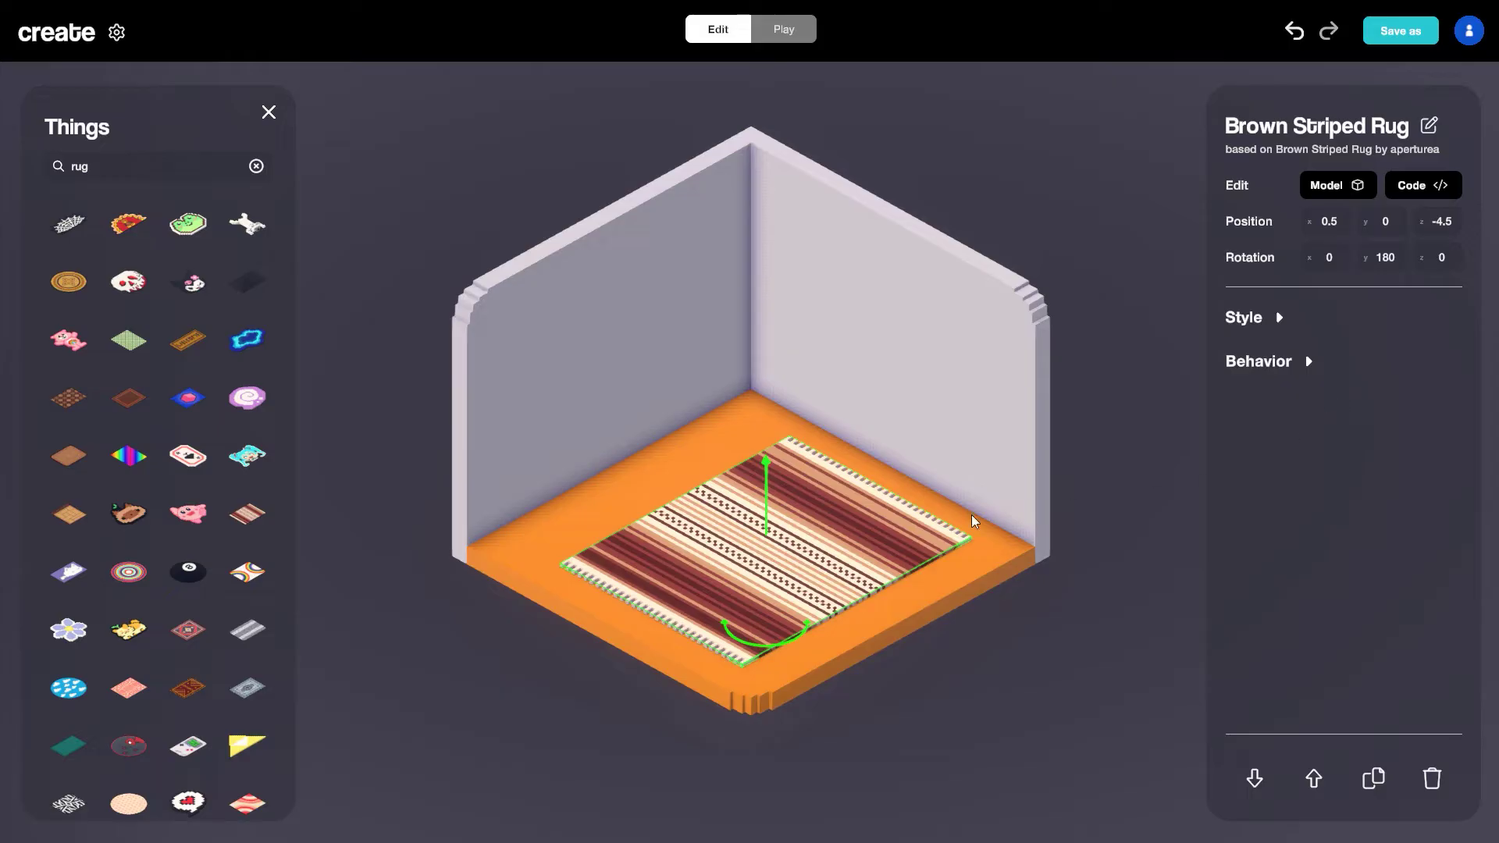
pyautogui.click(1059, 641)
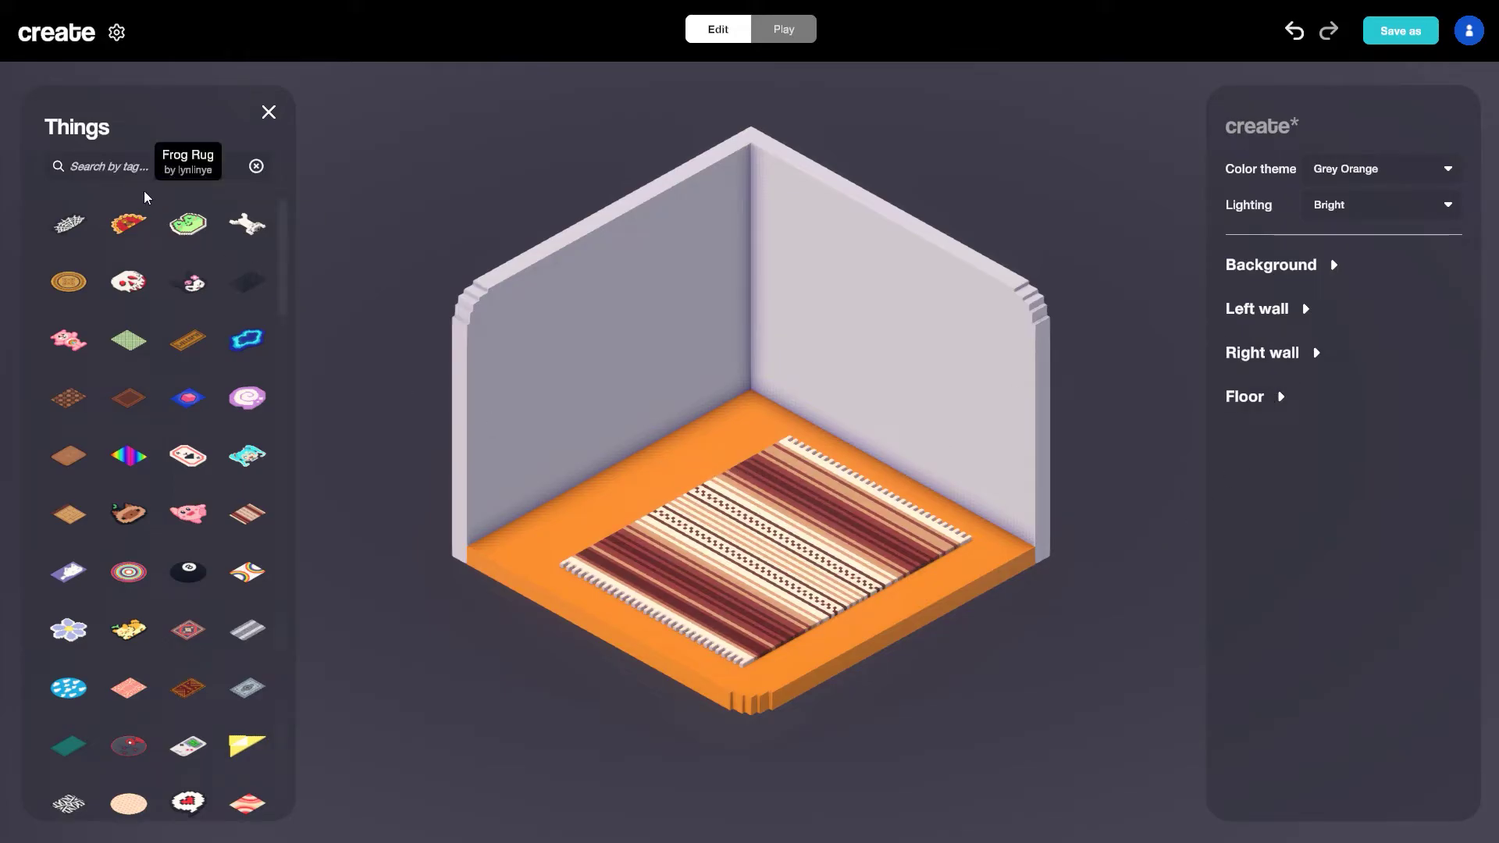
# - Search 'lamp' and place a floor lamp in the back corner at 40.5, 0, 39.5
pyautogui.click(102, 166)
pyautogui.write('lamp')
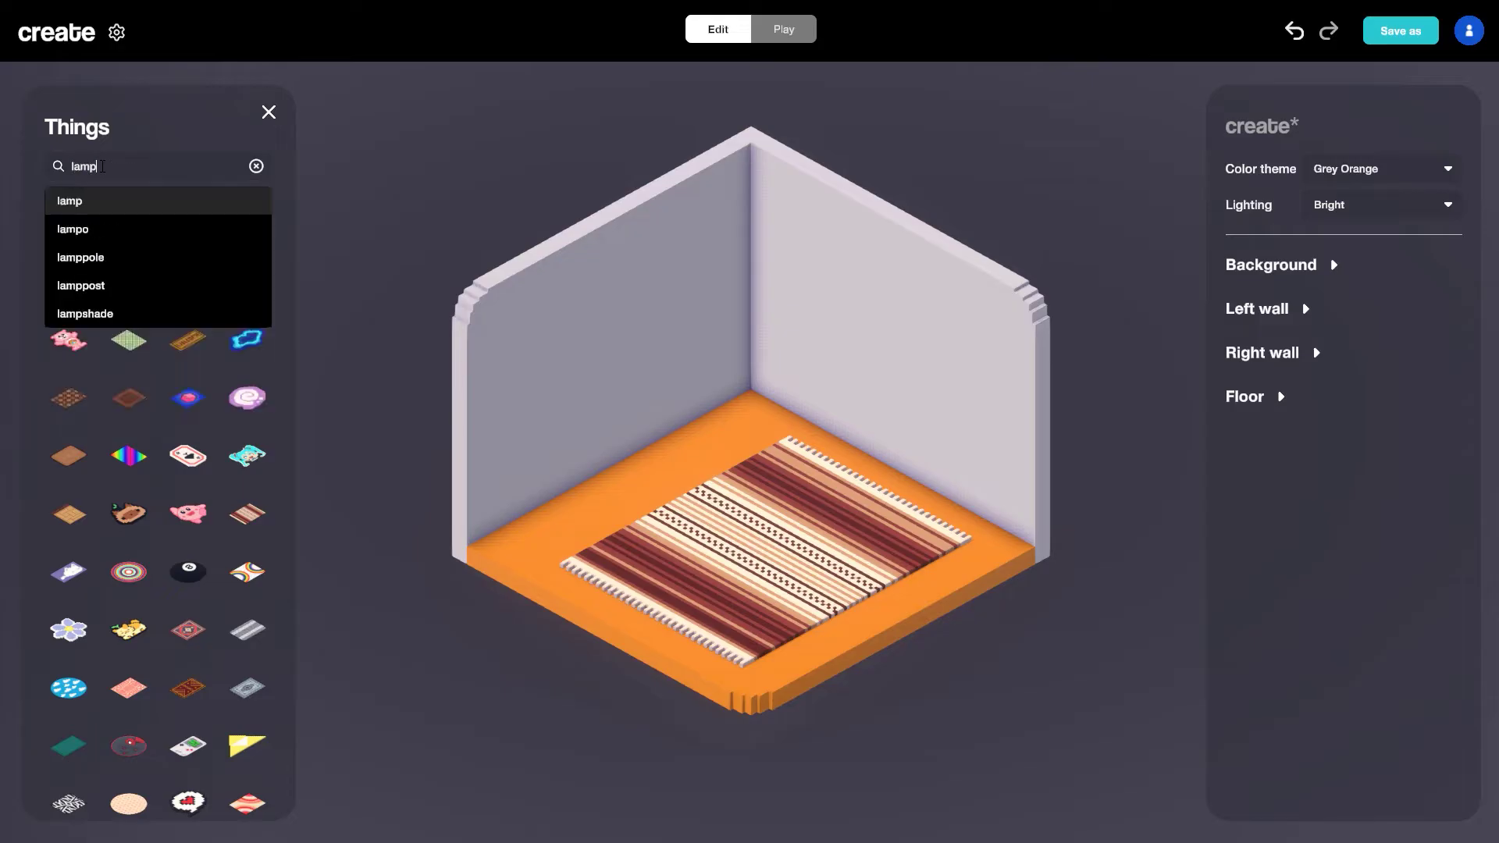
pyautogui.press('Return')
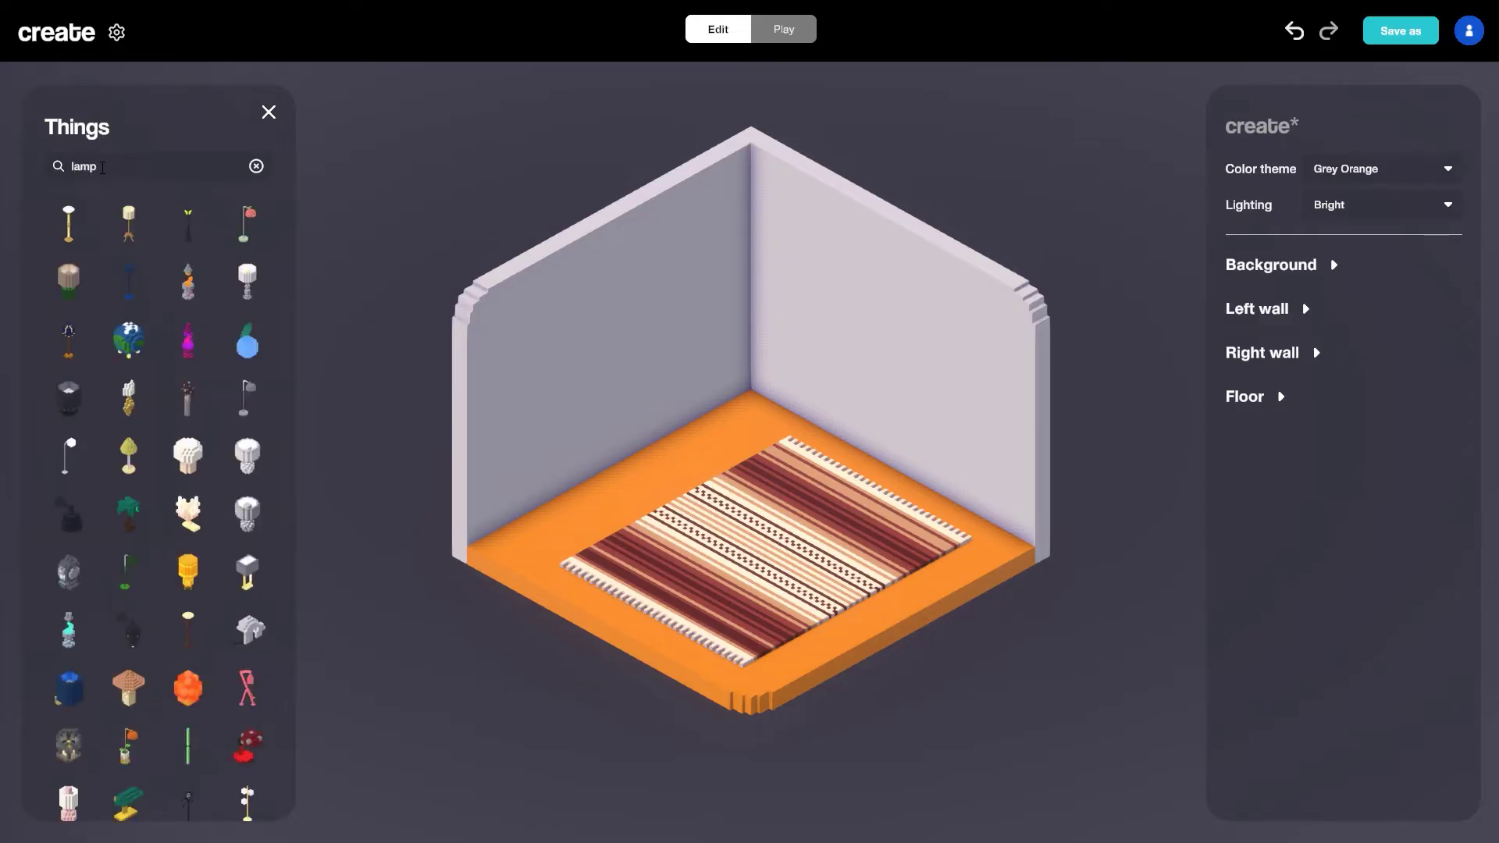
pyautogui.click(129, 222)
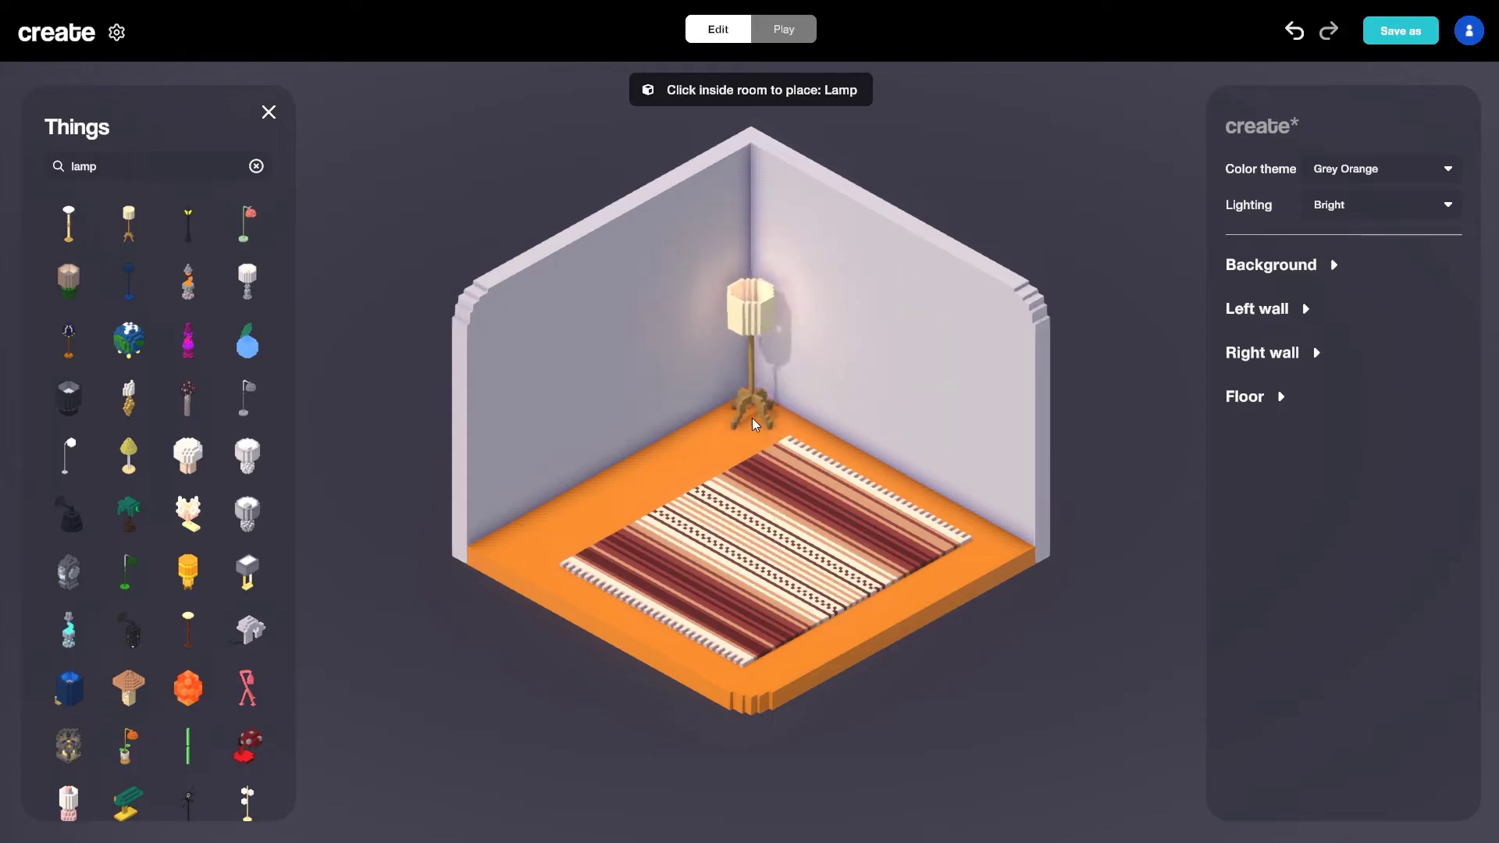
pyautogui.click(755, 437)
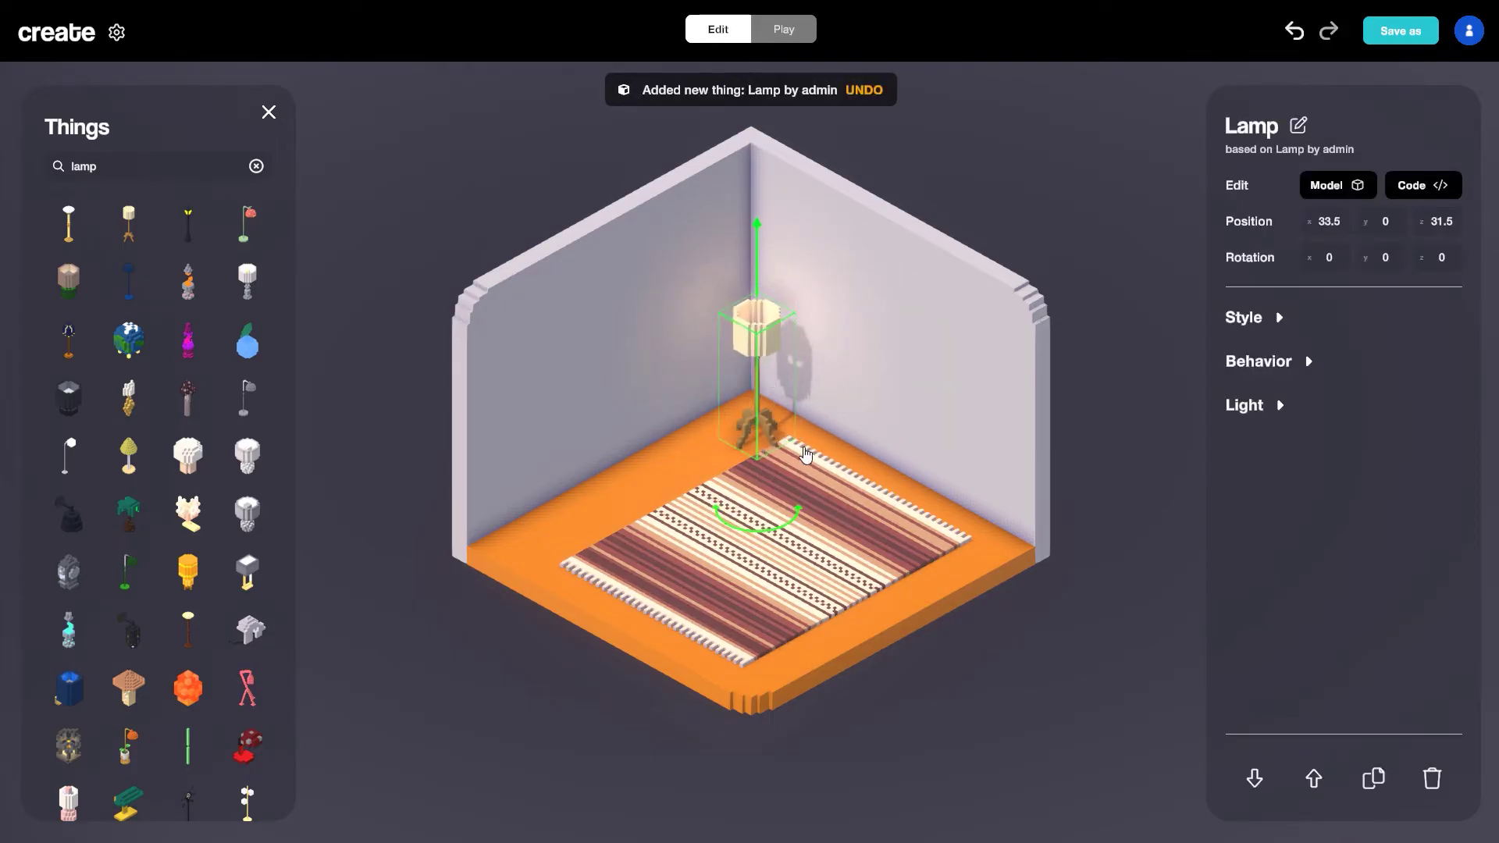
pyautogui.moveTo(778, 419)
pyautogui.mouseDown()
pyautogui.moveTo(756, 470)
pyautogui.moveTo(635, 466)
pyautogui.moveTo(726, 435)
pyautogui.moveTo(772, 482)
pyautogui.moveTo(763, 396)
pyautogui.mouseUp()
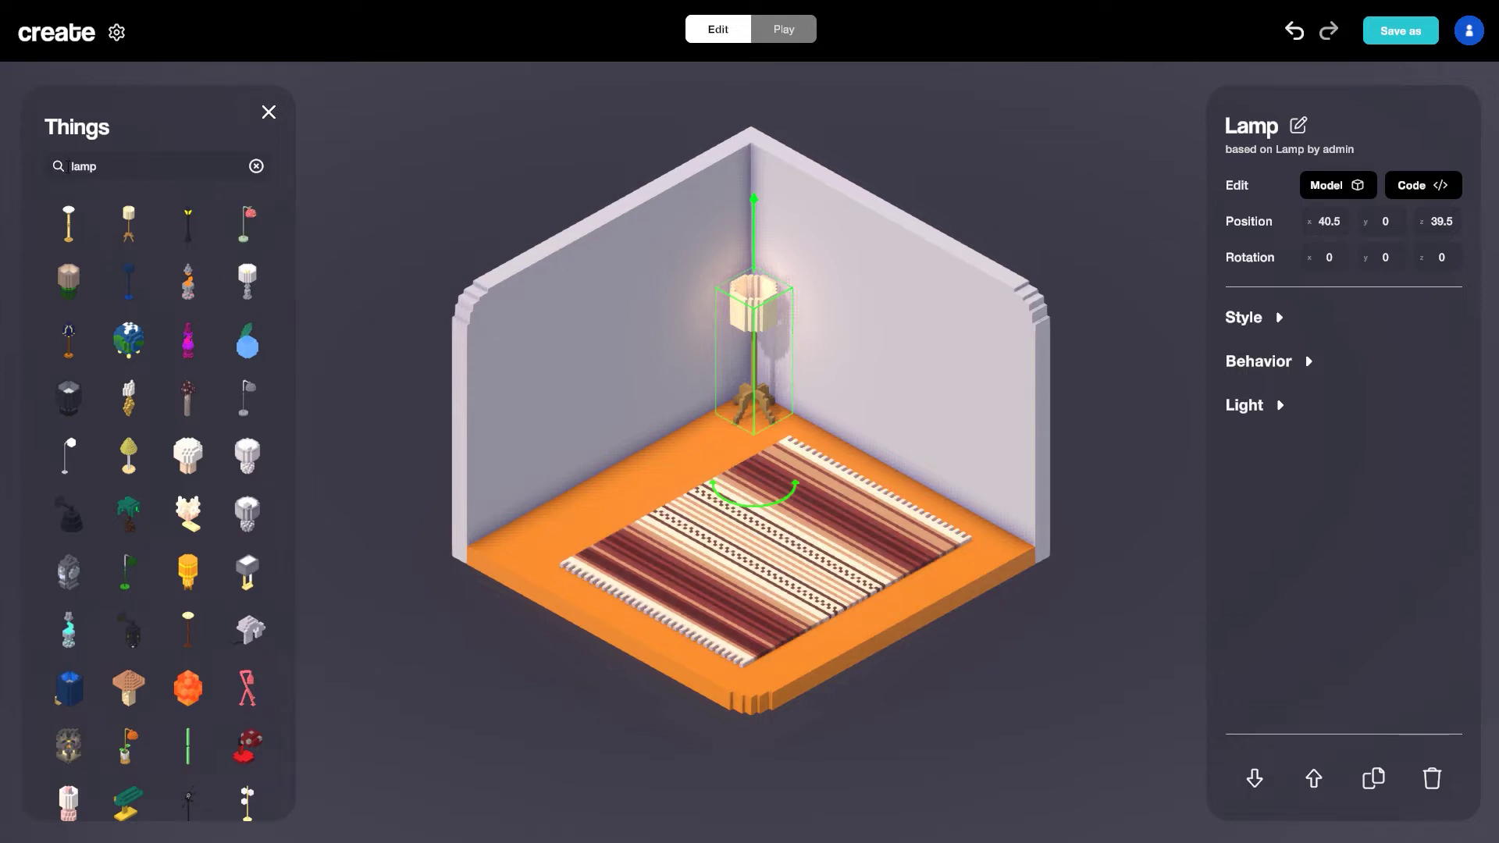
# - Search 'desk' and place the Short Desk, rotated 180°, against the left wall at 2, 0, 38.5
pyautogui.write('desk')
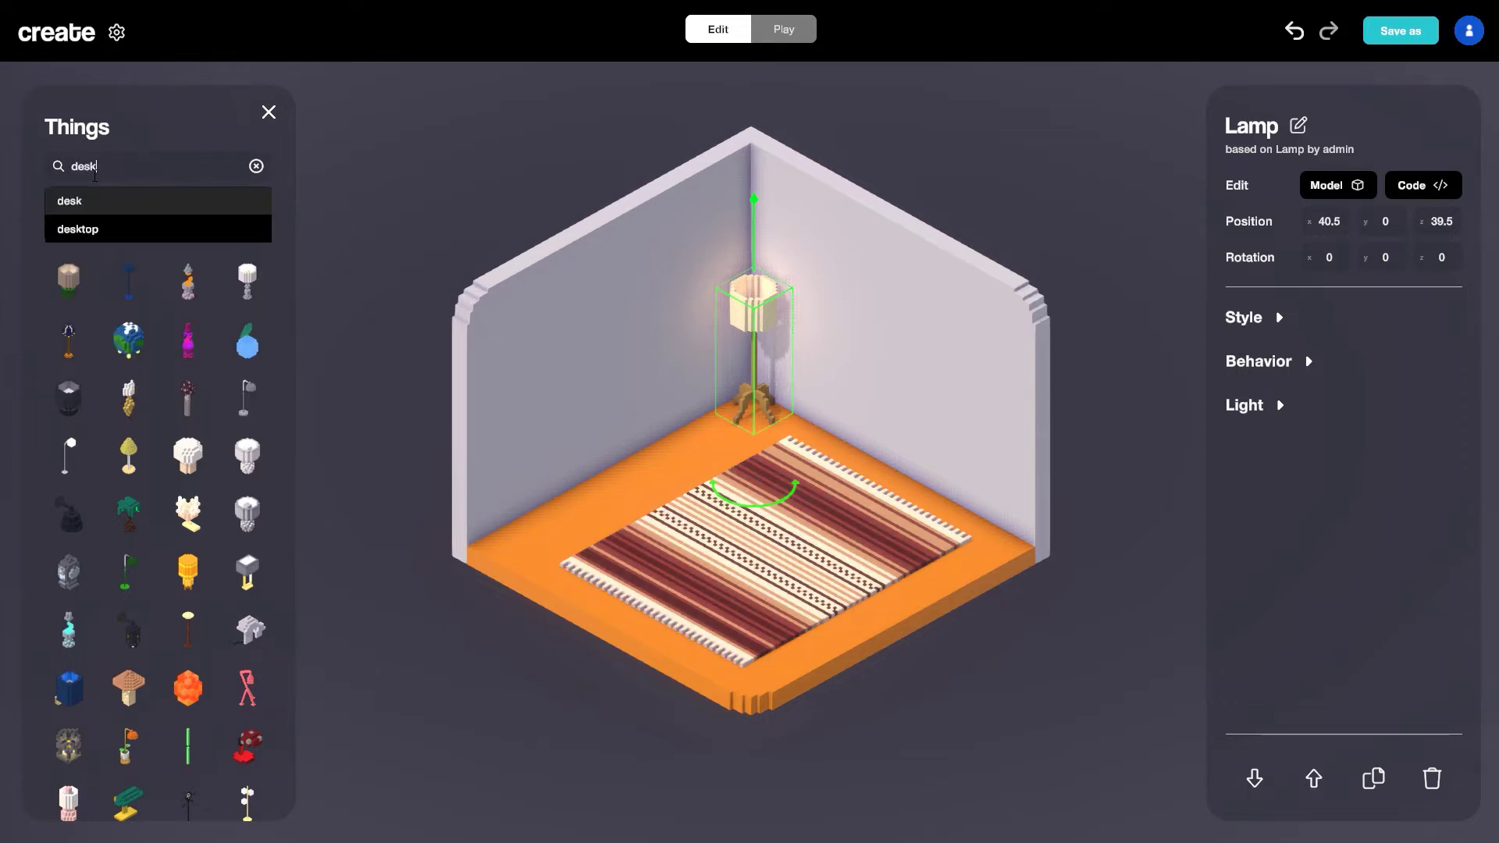
pyautogui.press('Return')
pyautogui.scroll(-5, 251, 625)
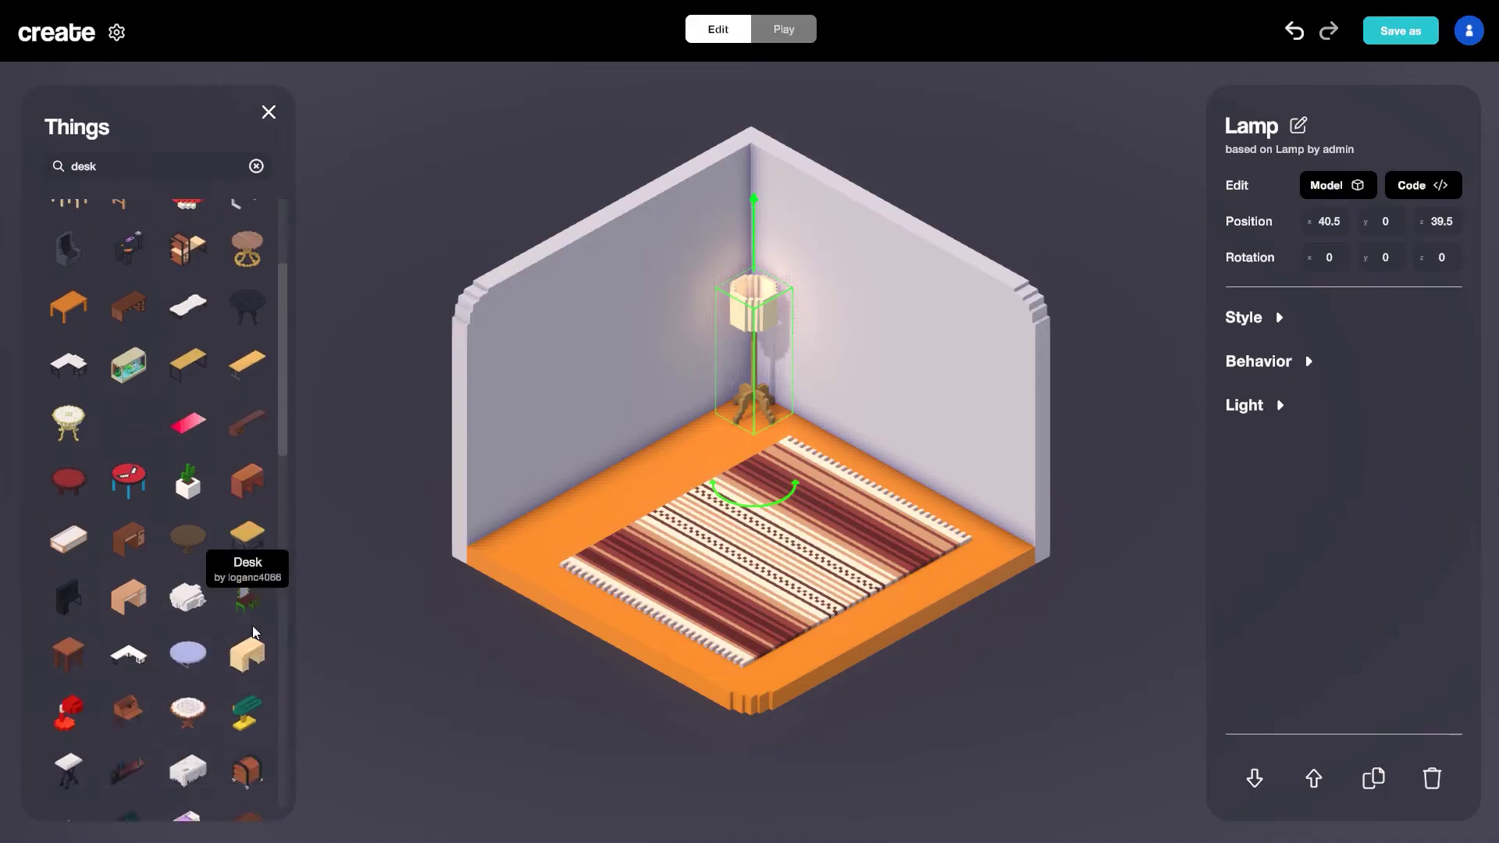
pyautogui.click(252, 666)
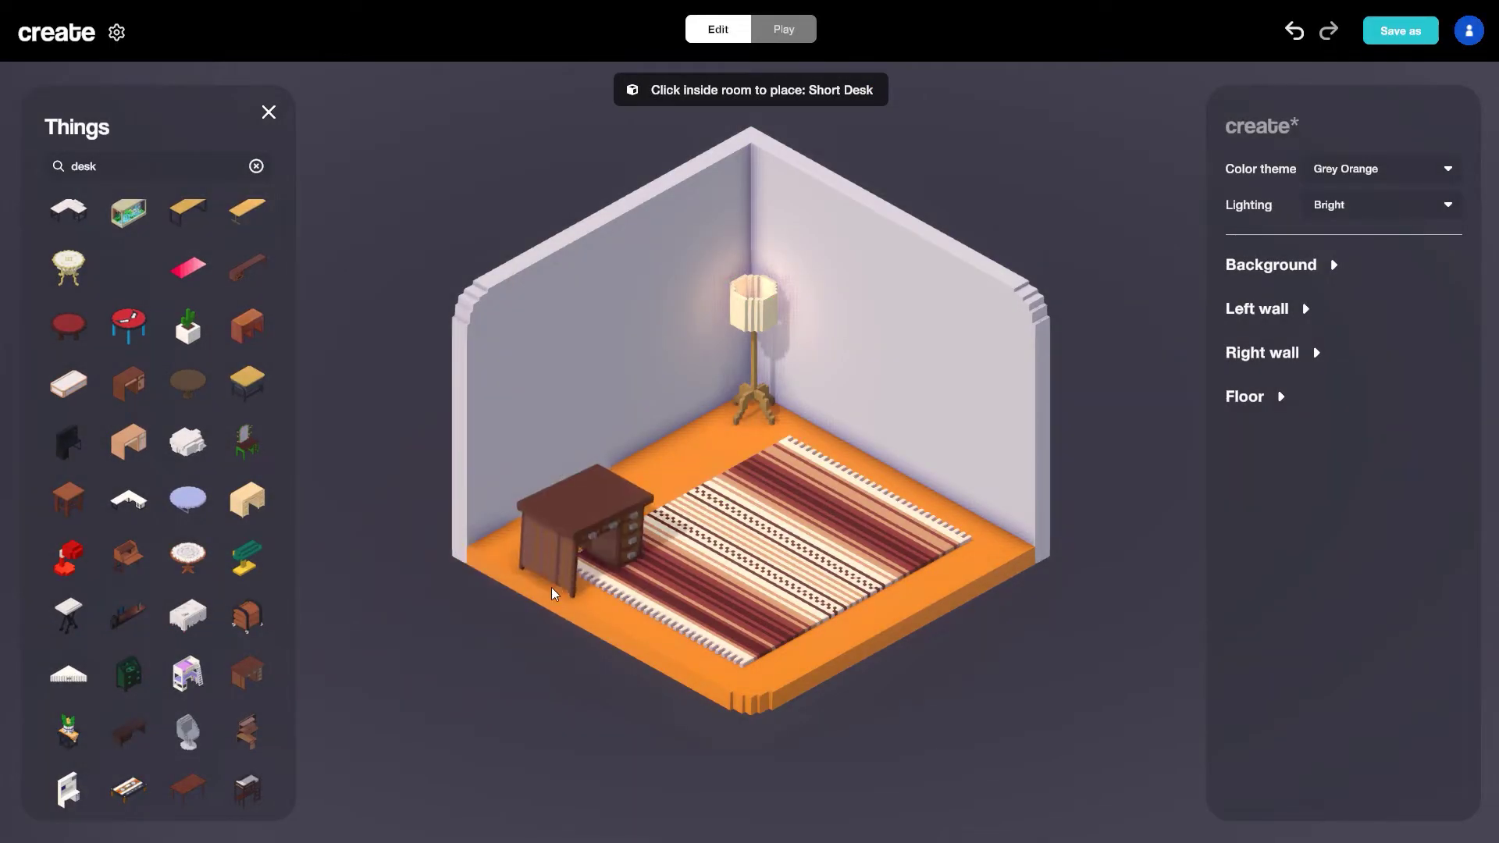
pyautogui.press('r')
pyautogui.press('r')
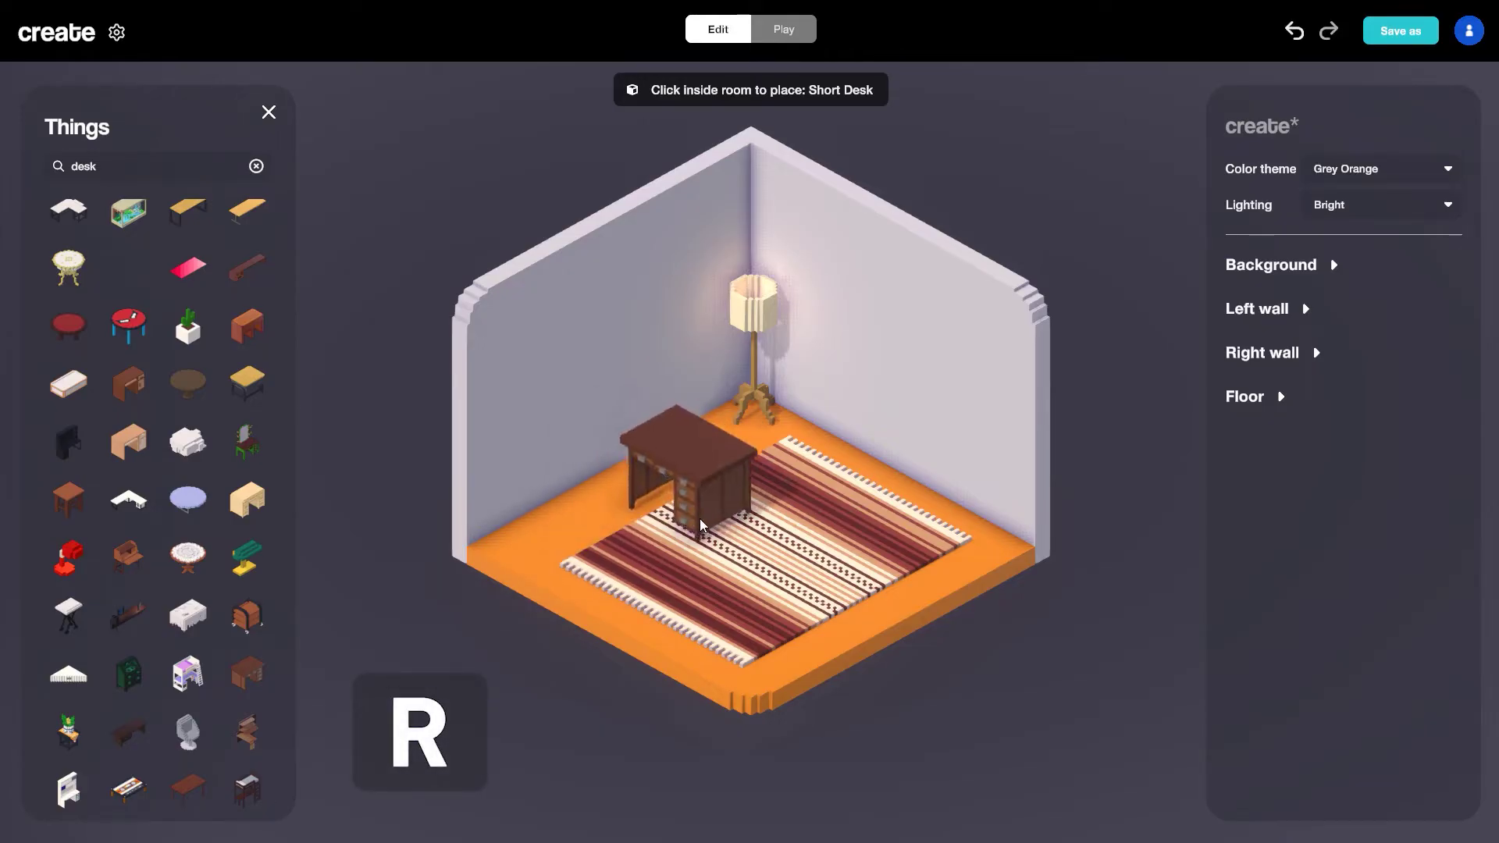
pyautogui.press('r')
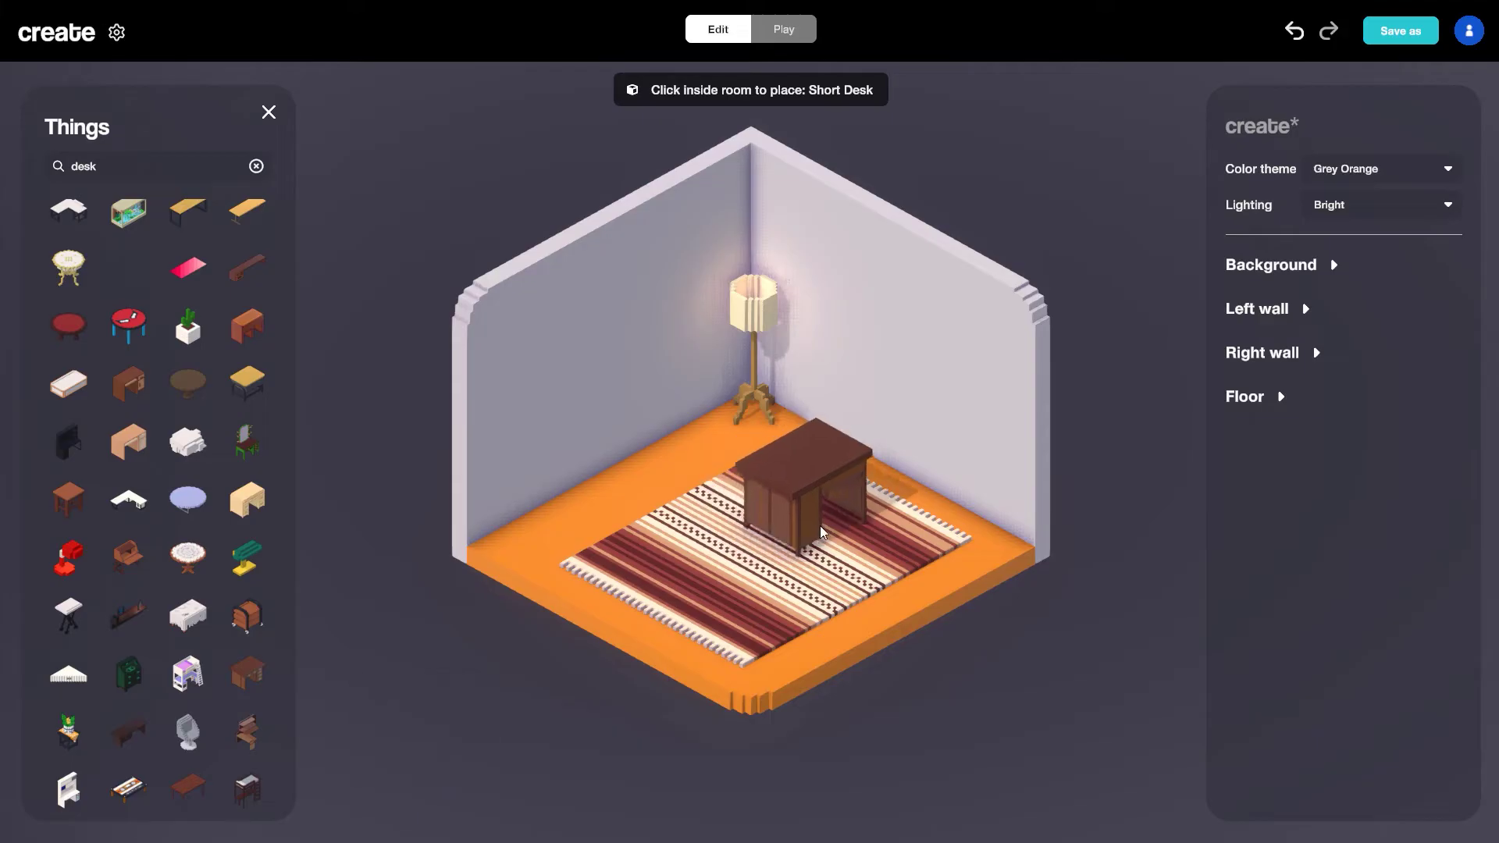
pyautogui.press('r')
pyautogui.press('r')
pyautogui.press('r')
pyautogui.press('r')
pyautogui.press('r')
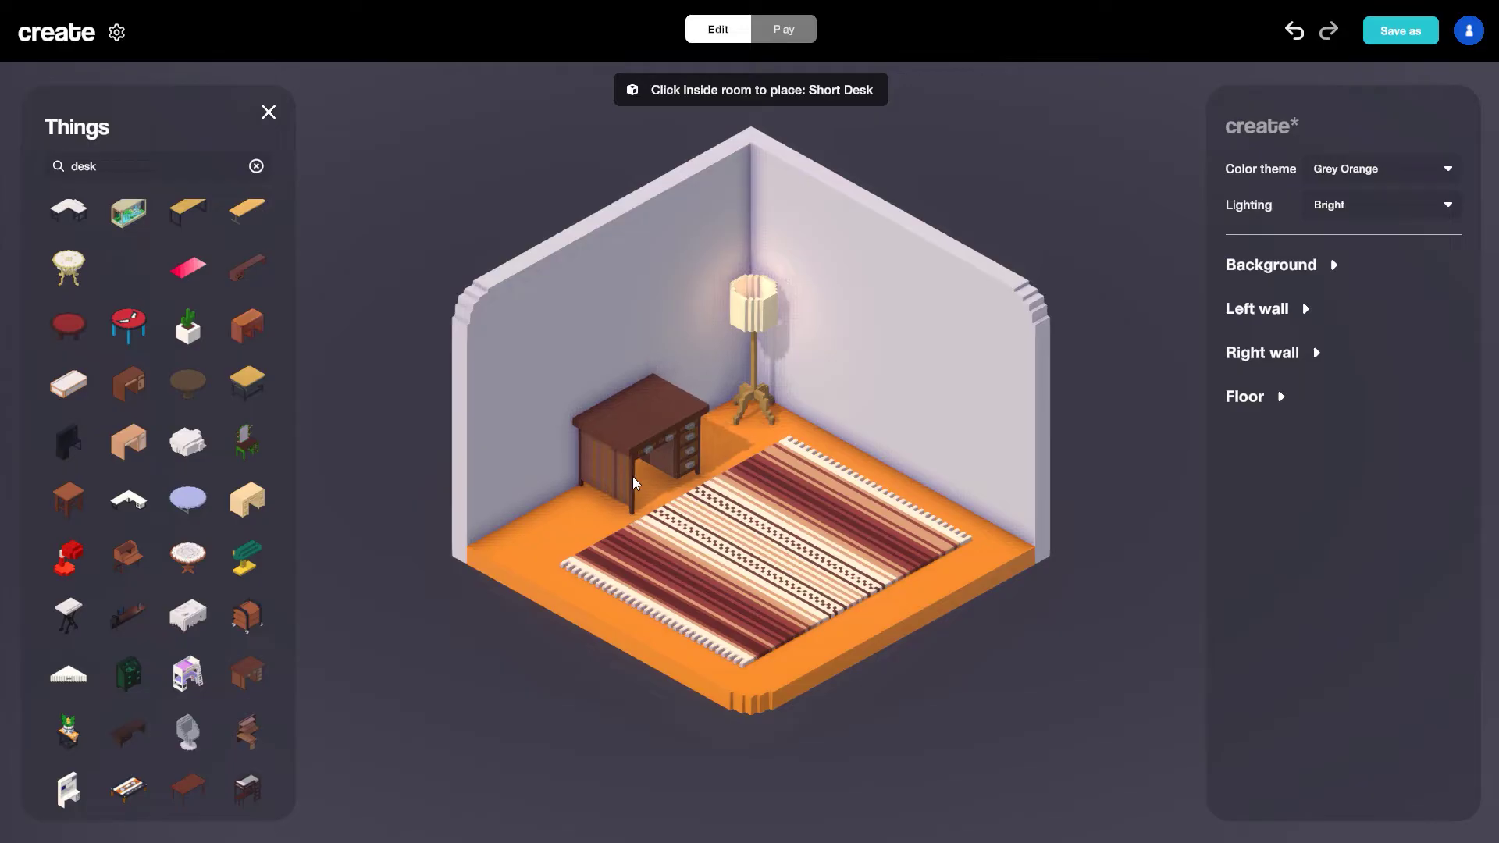
pyautogui.click(632, 476)
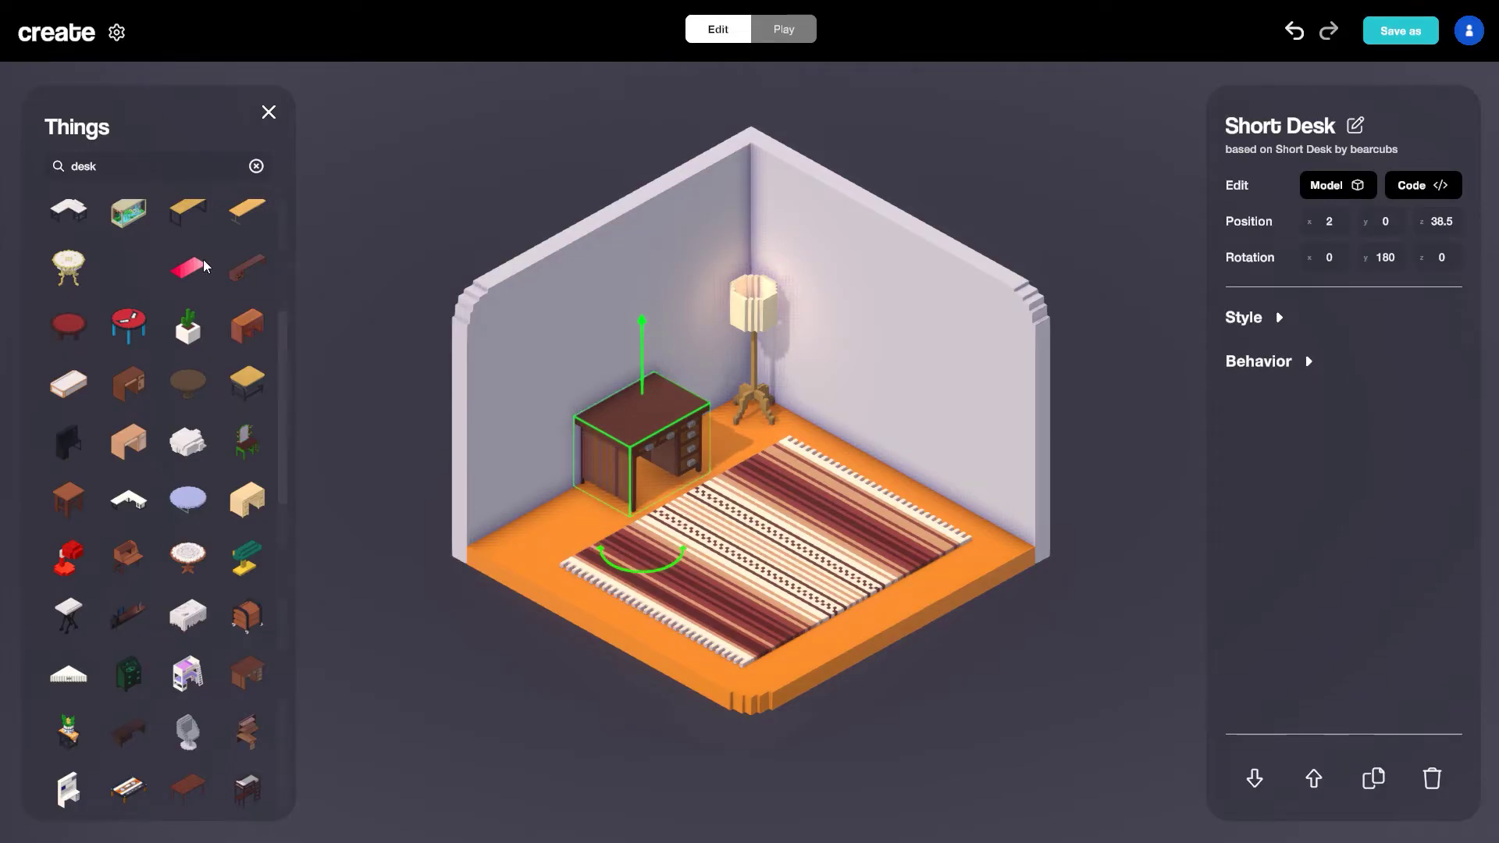
# - Search 'chair' and place a Swivel Chair on the rug facing the desk, rotated 315°
pyautogui.write('chair')
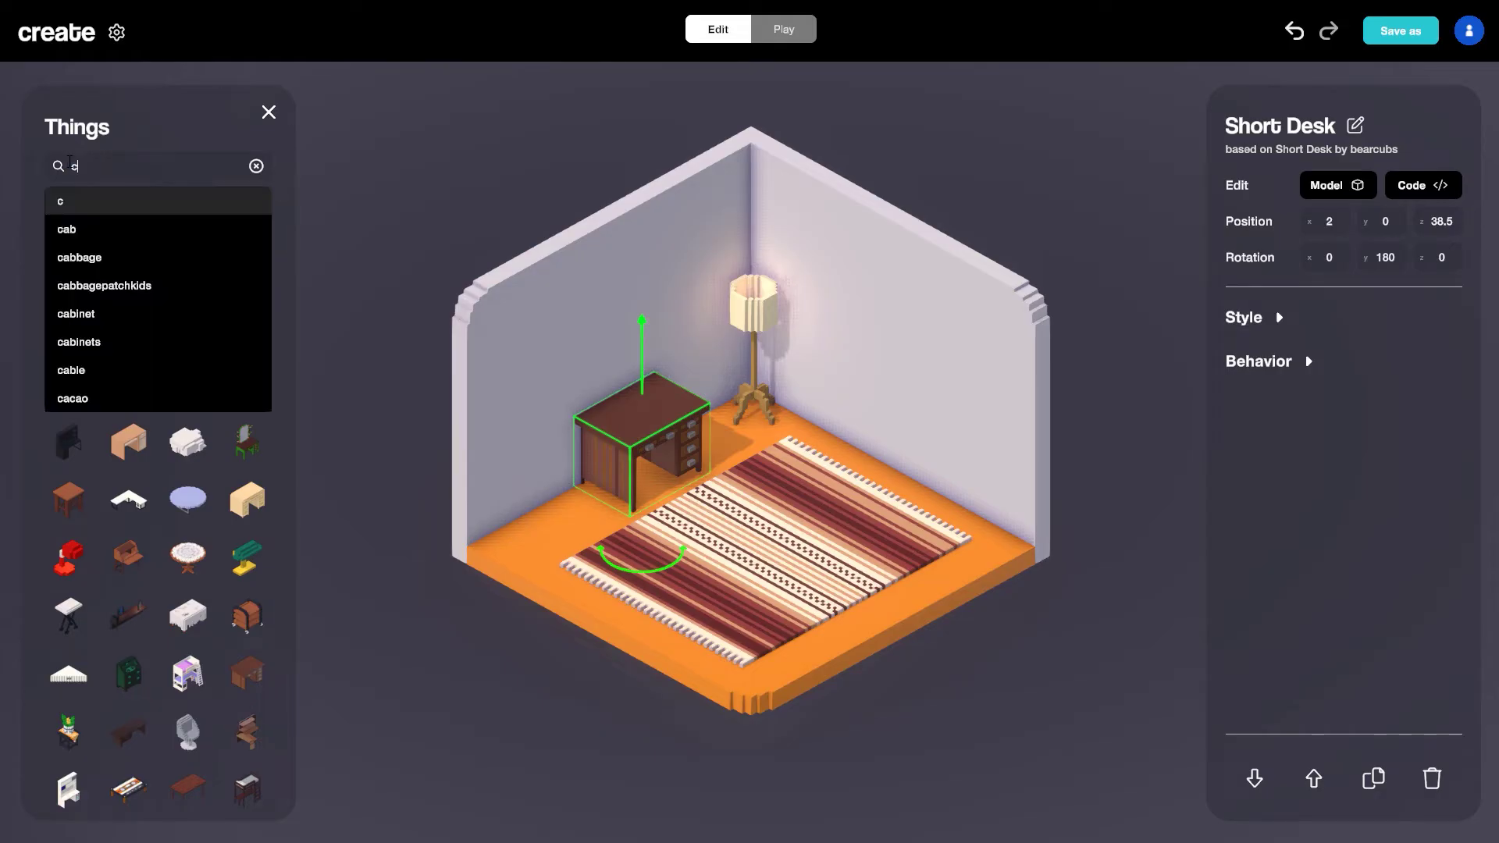
pyautogui.press('Return')
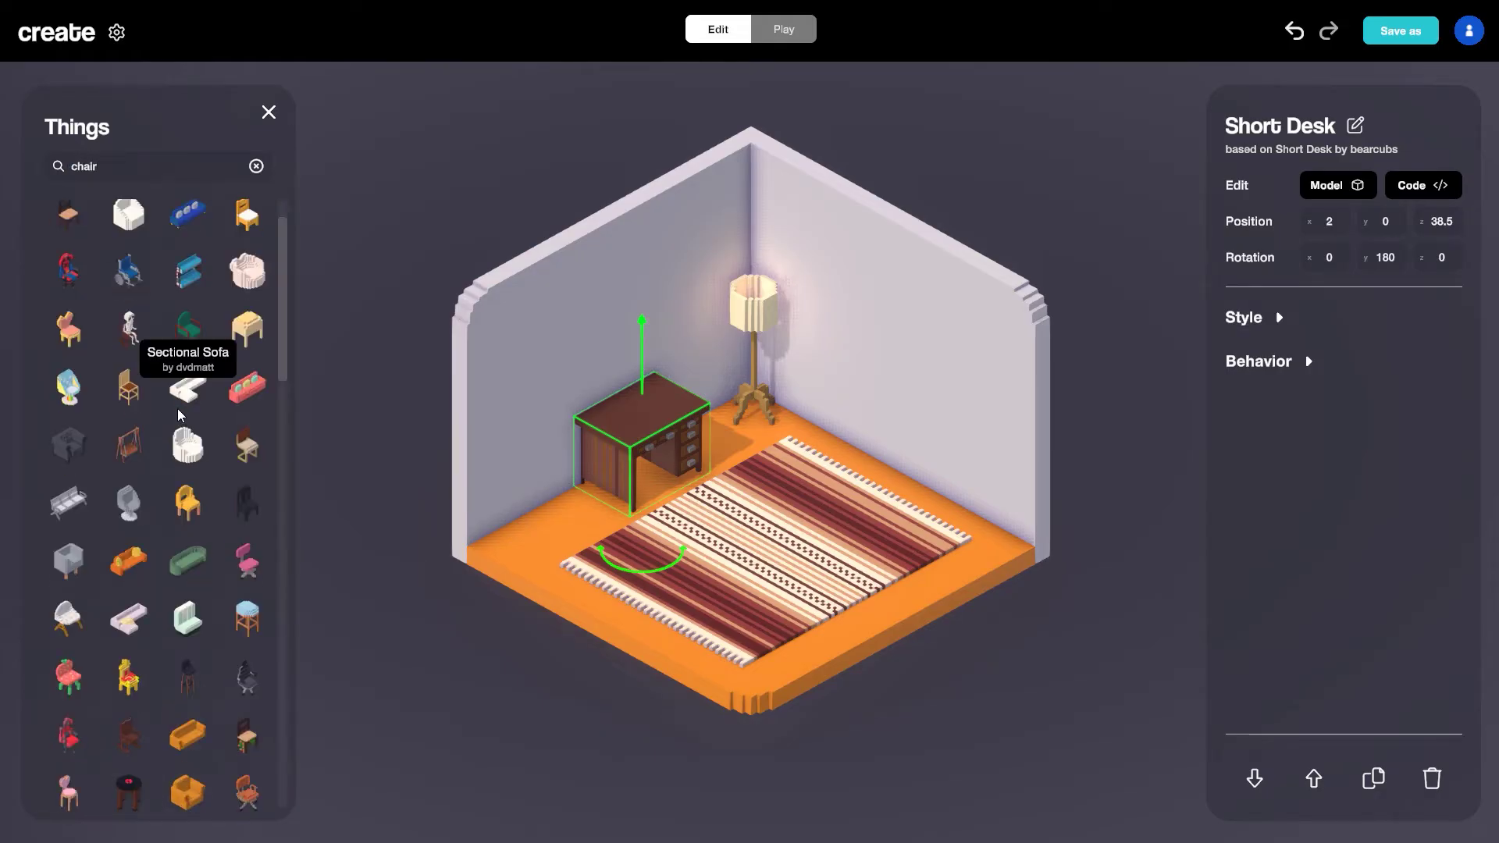
pyautogui.scroll(-3, 188, 375)
pyautogui.click(252, 681)
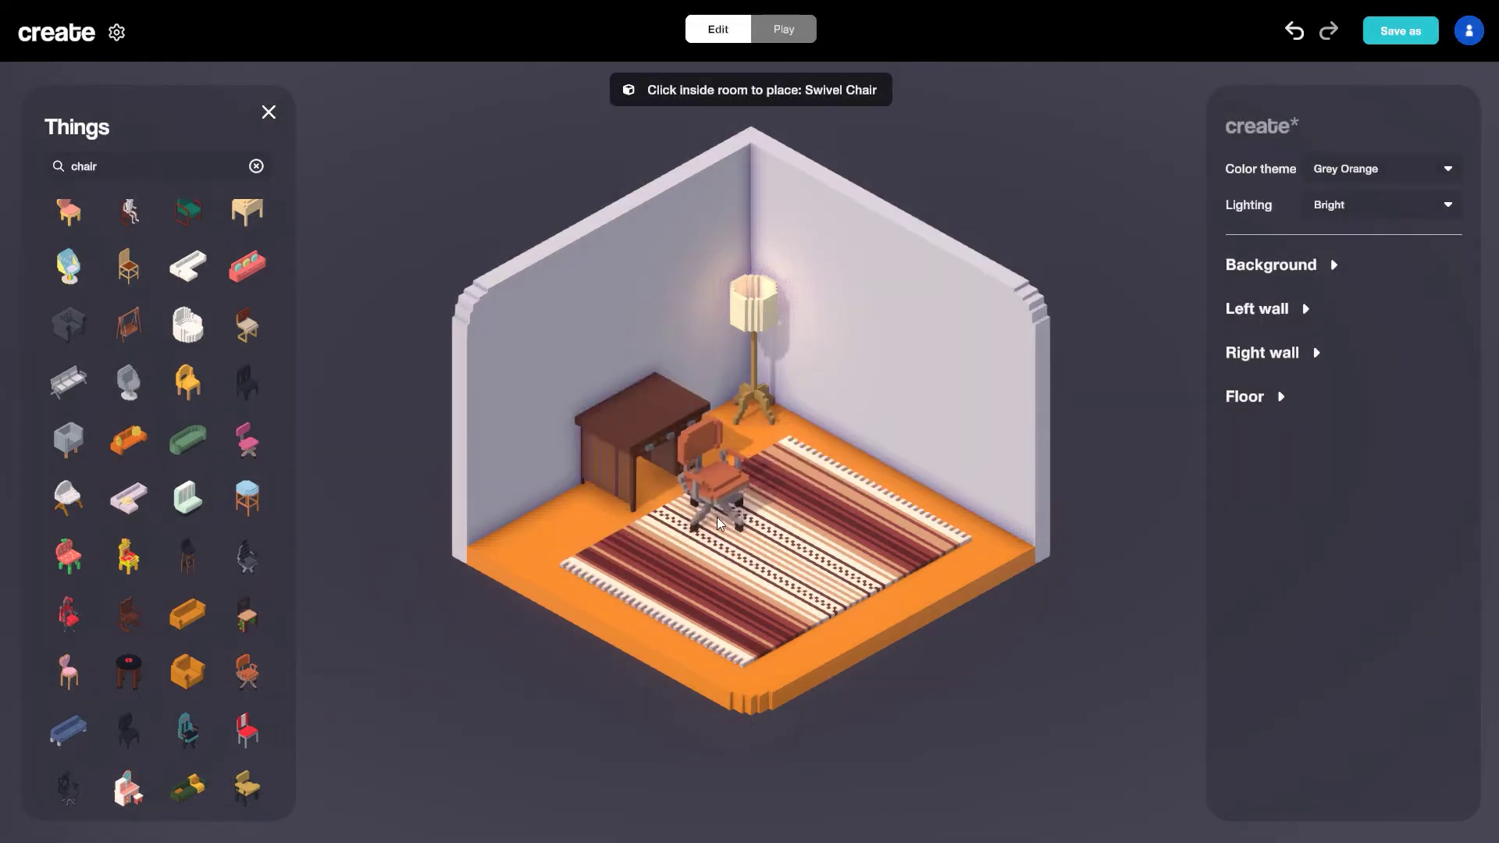
pyautogui.press('r')
pyautogui.press('r')
pyautogui.press('r')
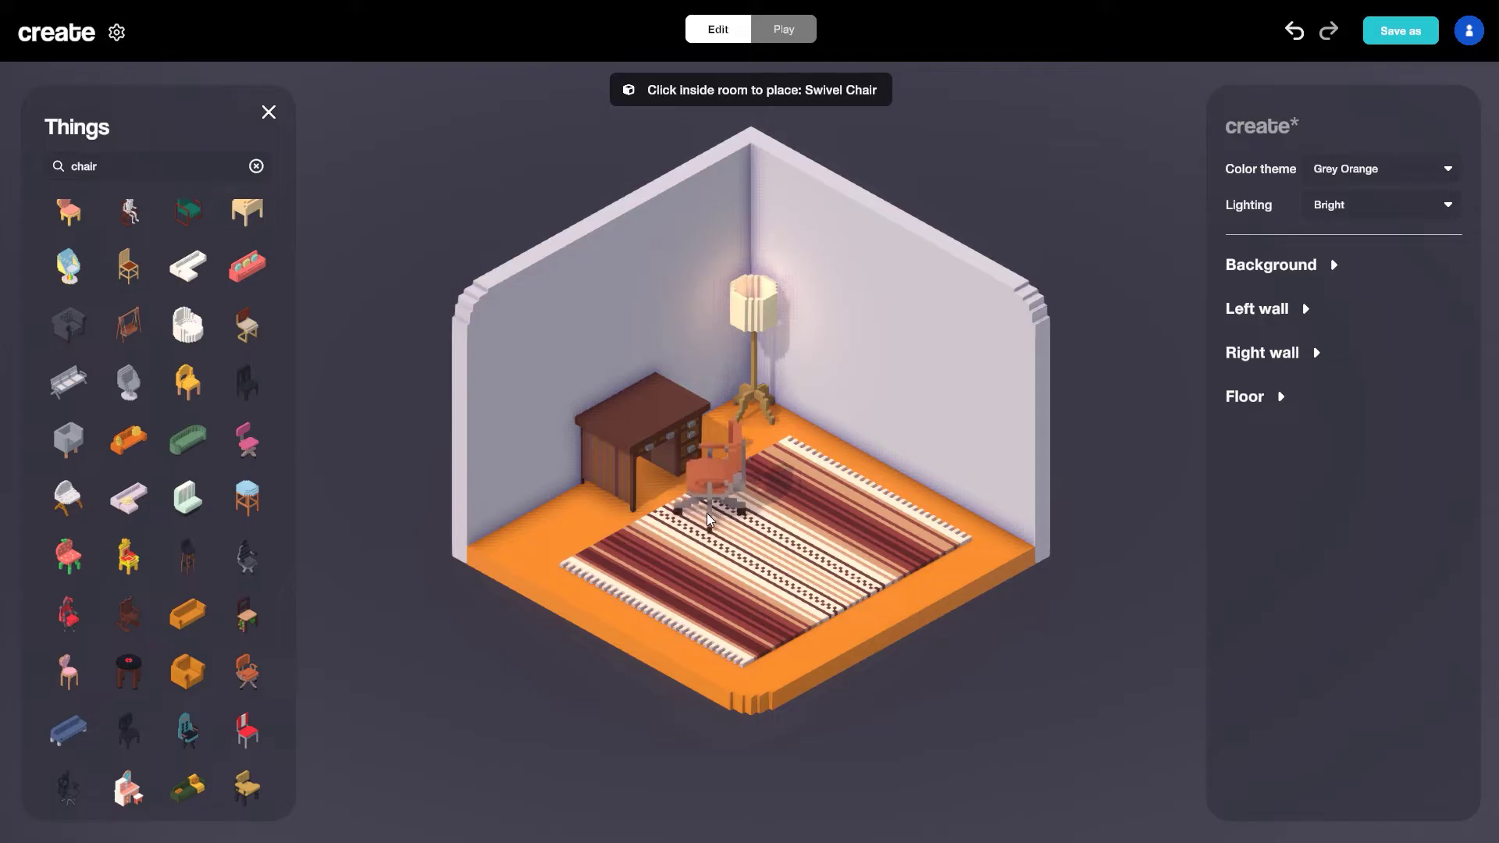
pyautogui.click(709, 521)
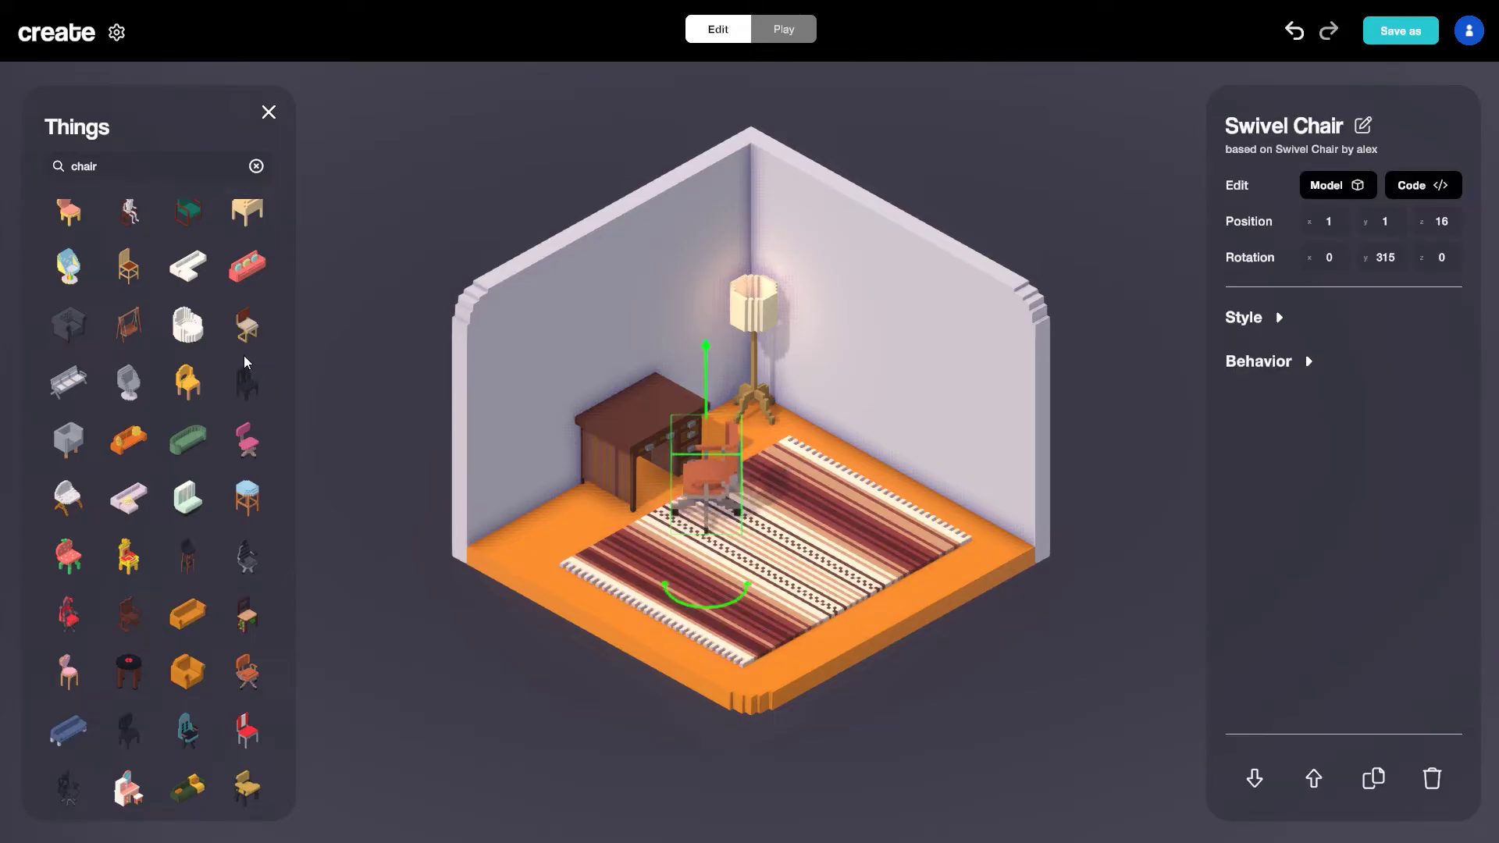
pyautogui.moveTo(107, 173); pyautogui.dragTo(11, 157)
# - Find the Twin Bed and place it rotated 270° at 22.5, 0, -30, headboard against the right wall
pyautogui.write('bed')
pyautogui.press('Return')
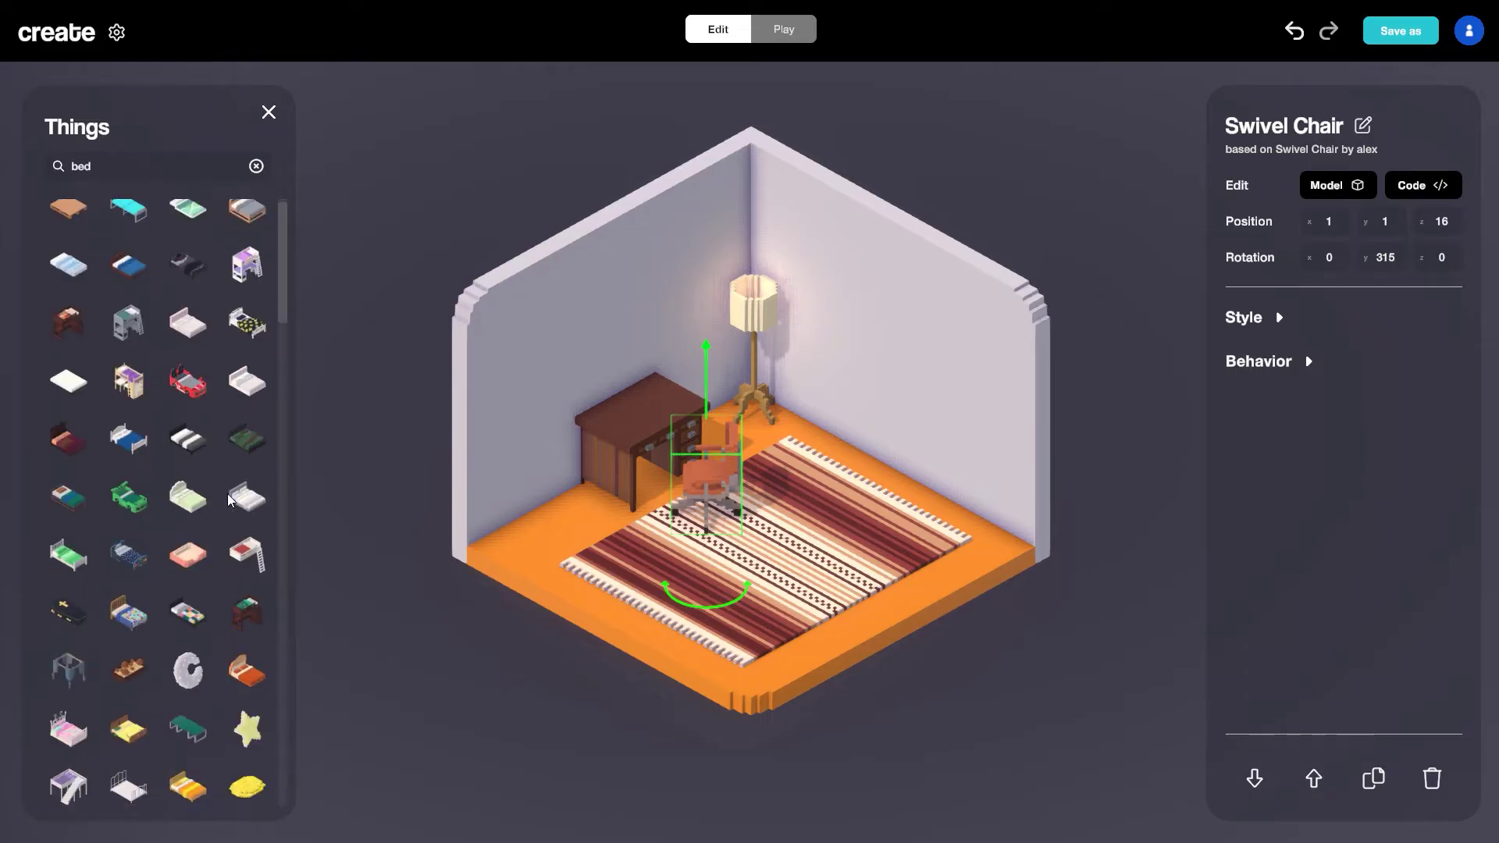
pyautogui.scroll(-5, 230, 500)
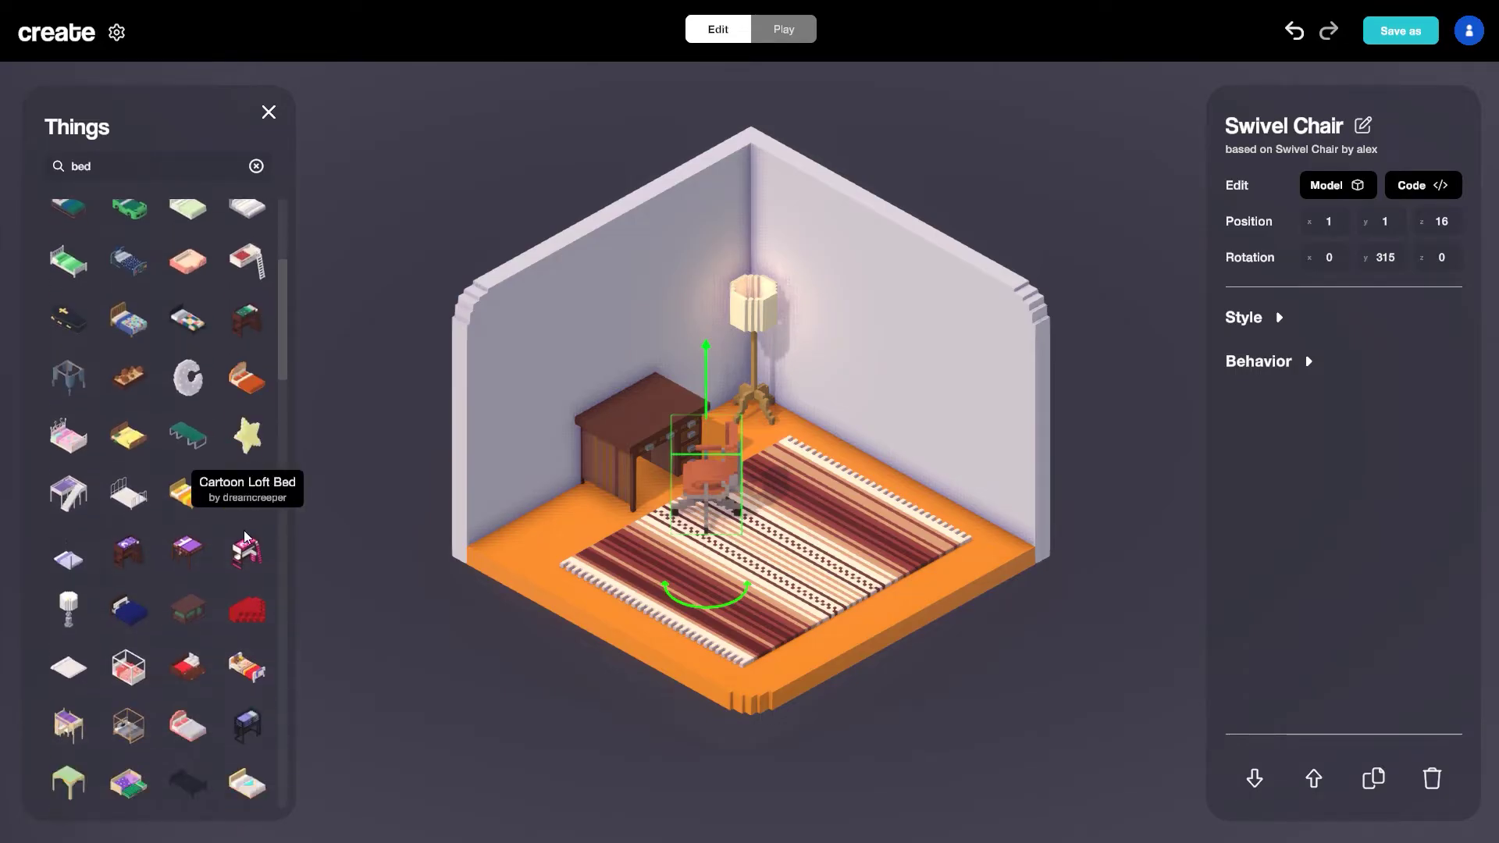
pyautogui.scroll(-6, 244, 537)
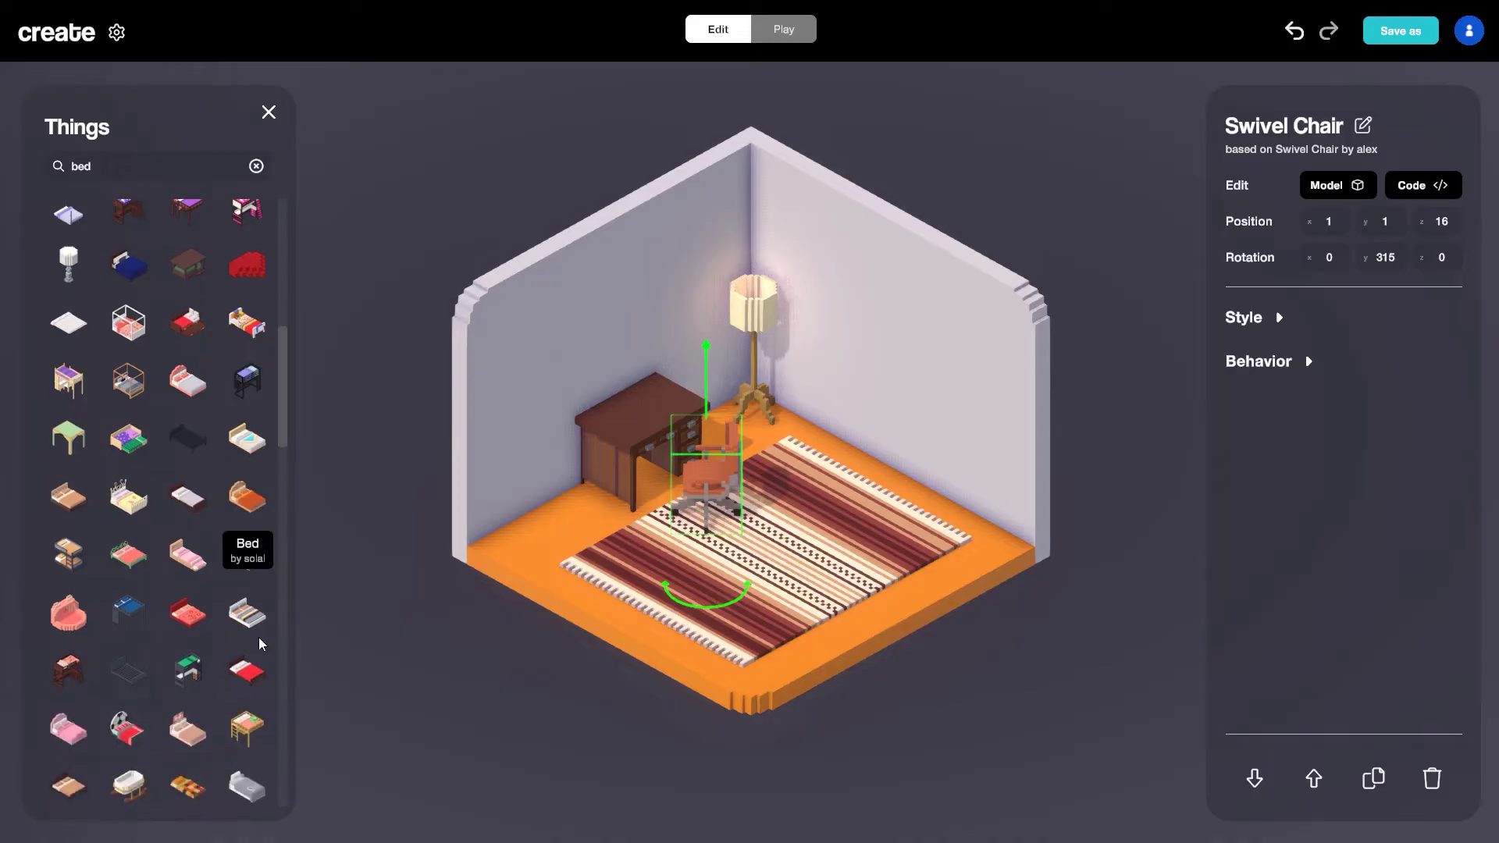
pyautogui.click(251, 677)
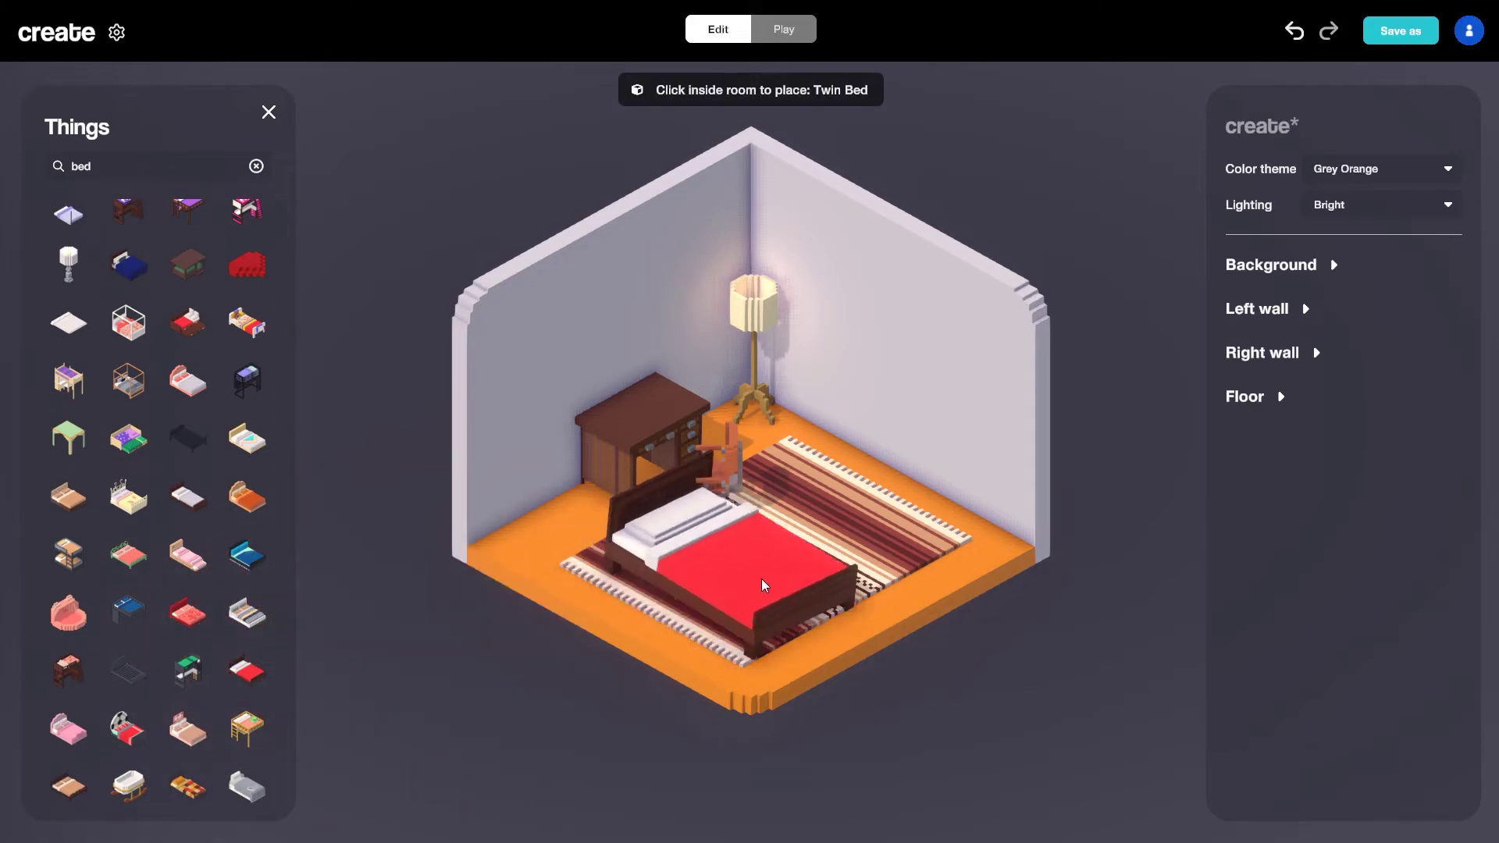
pyautogui.press('r')
pyautogui.press('r')
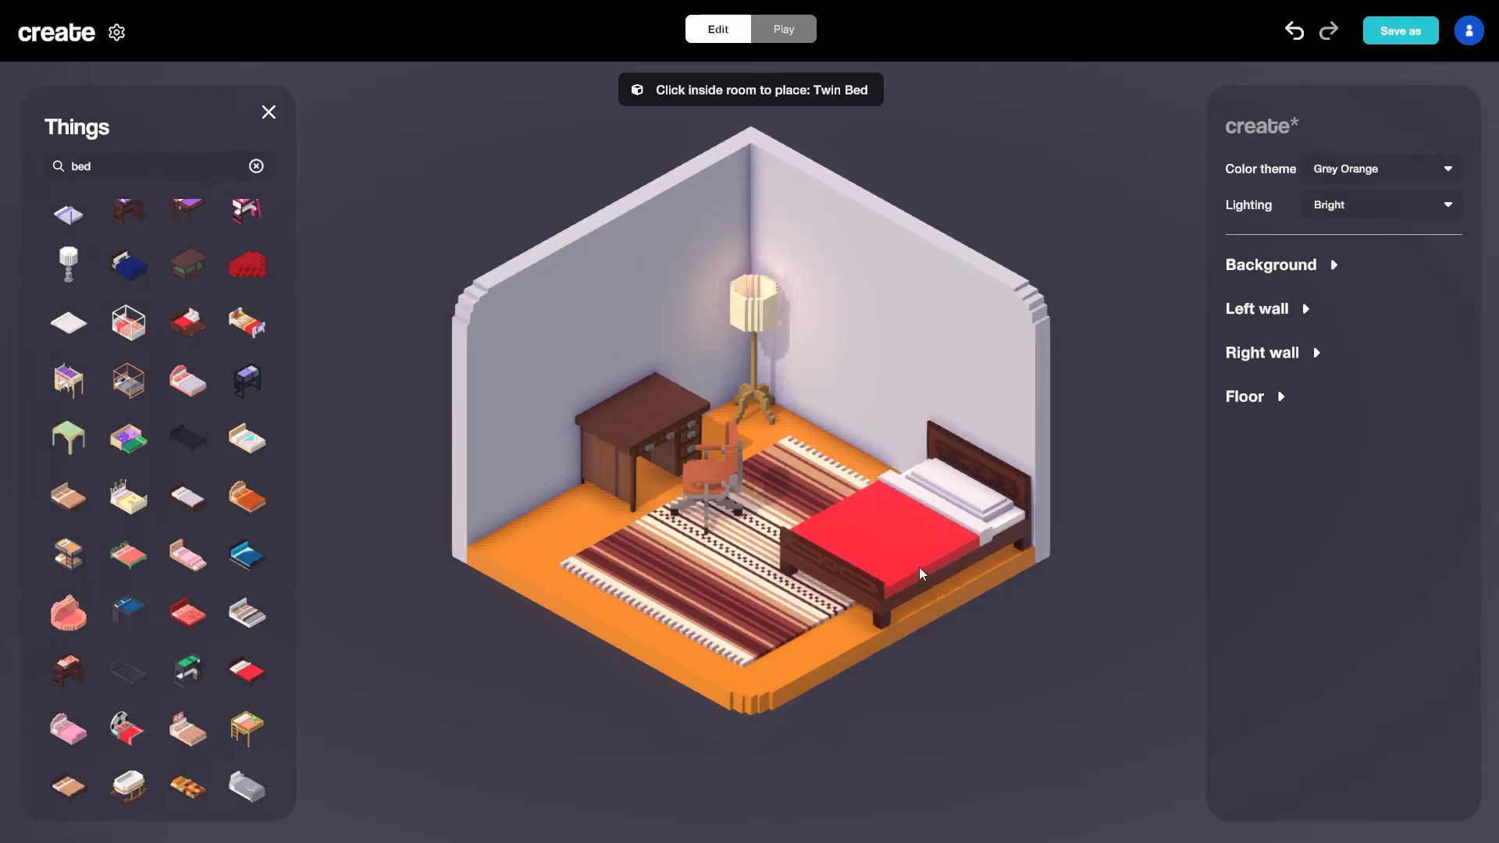
pyautogui.click(932, 565)
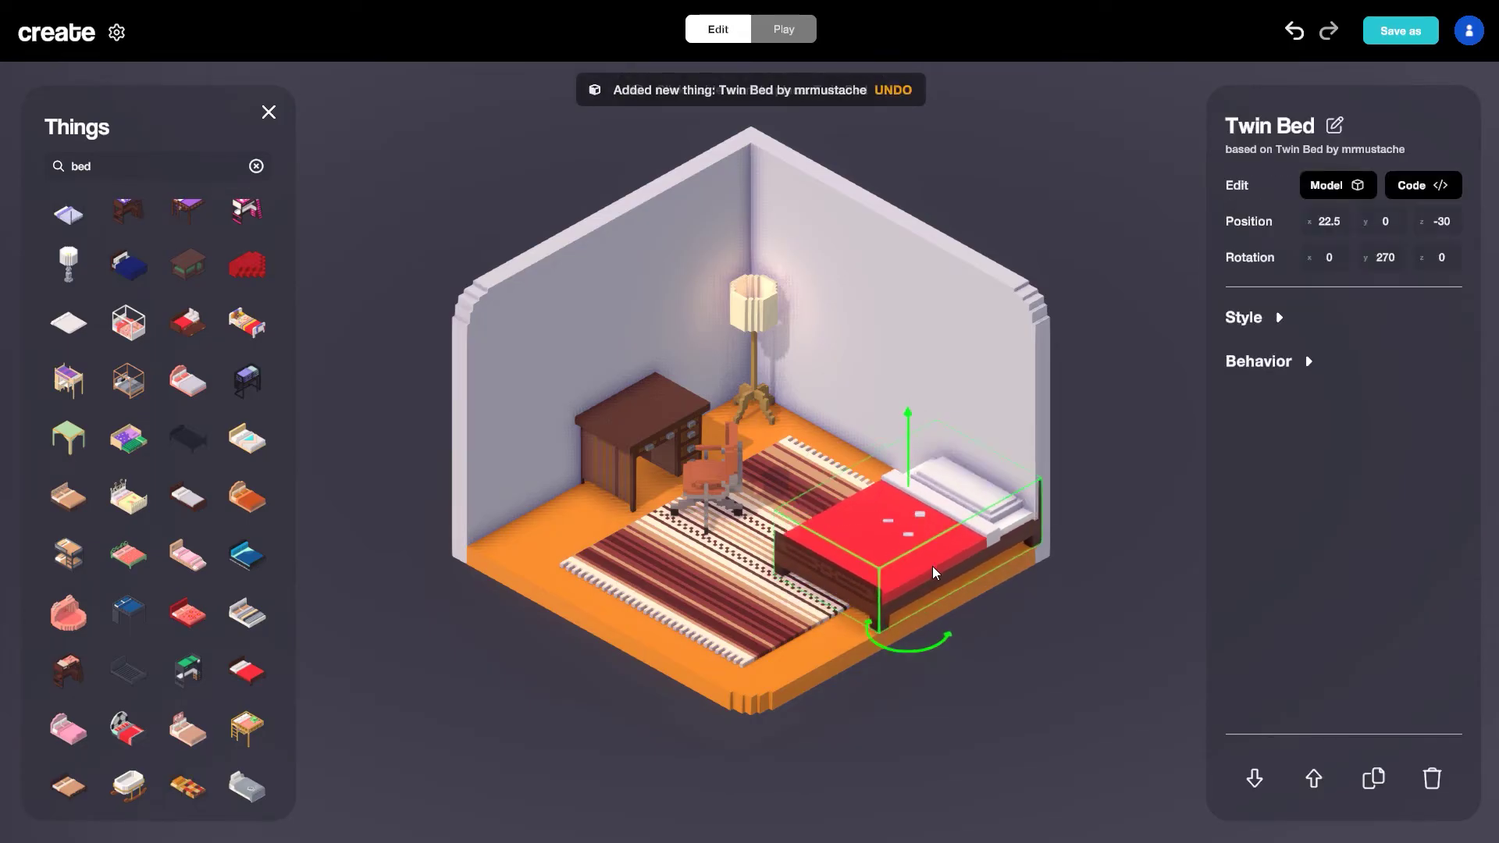
pyautogui.click(1023, 607)
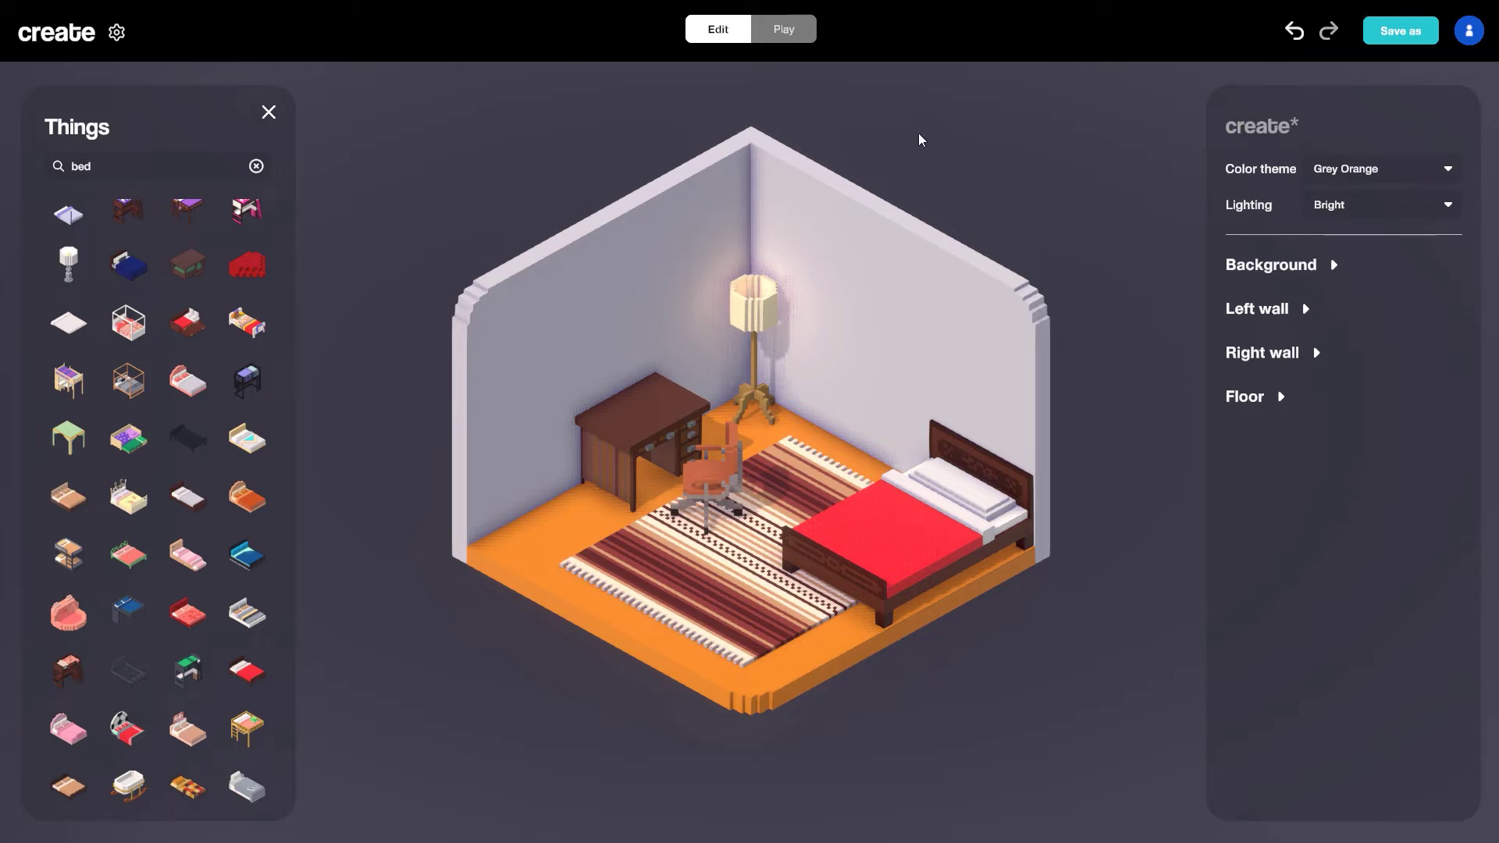
# - In Play mode, open and close the desk drawer and spin the swivel chair to face the desk
pyautogui.click(790, 31)
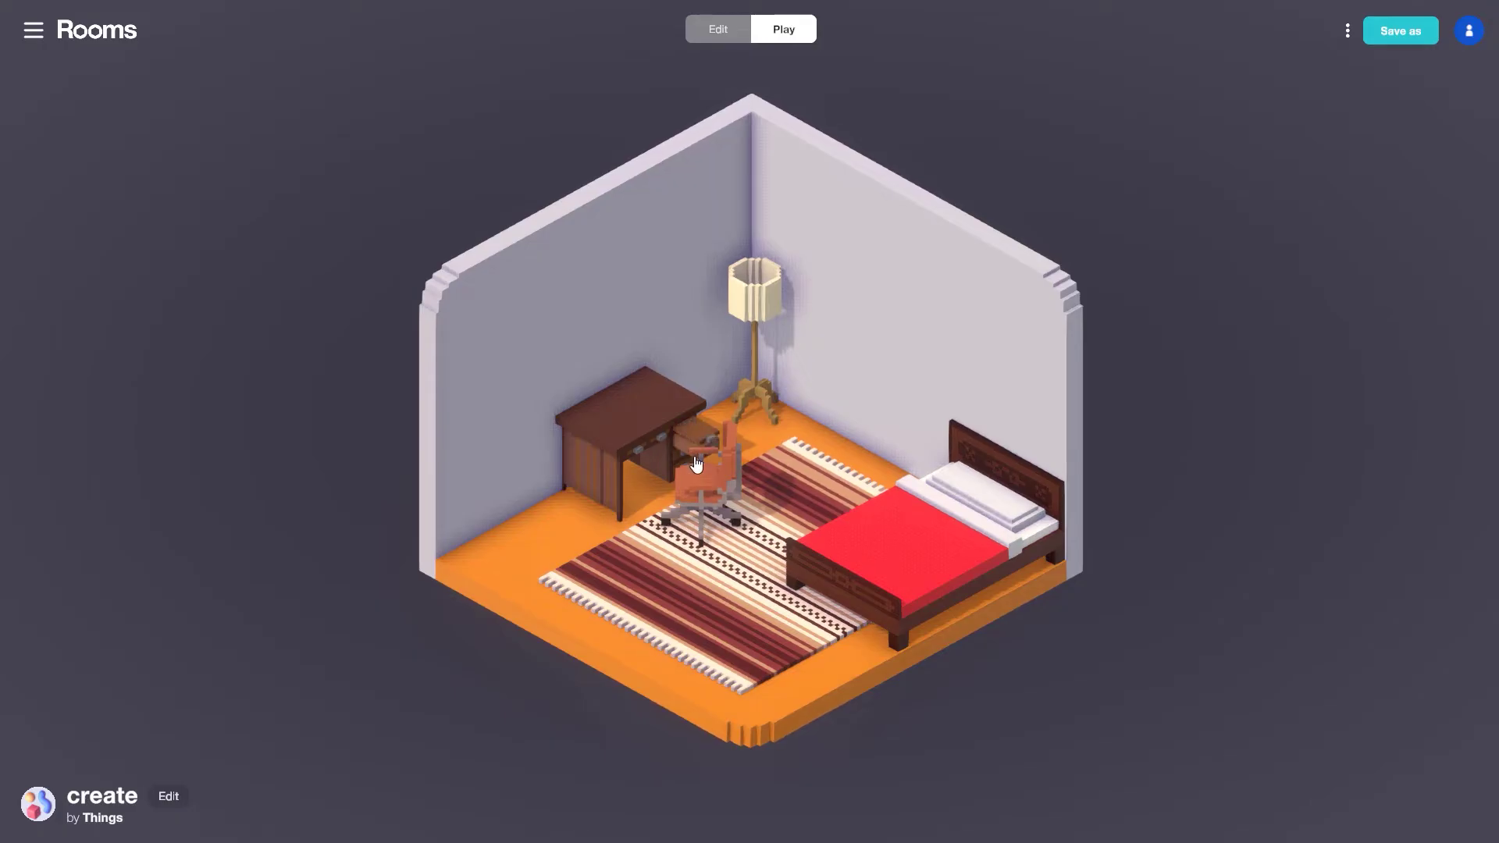
pyautogui.click(695, 440)
pyautogui.click(697, 446)
pyautogui.click(703, 486)
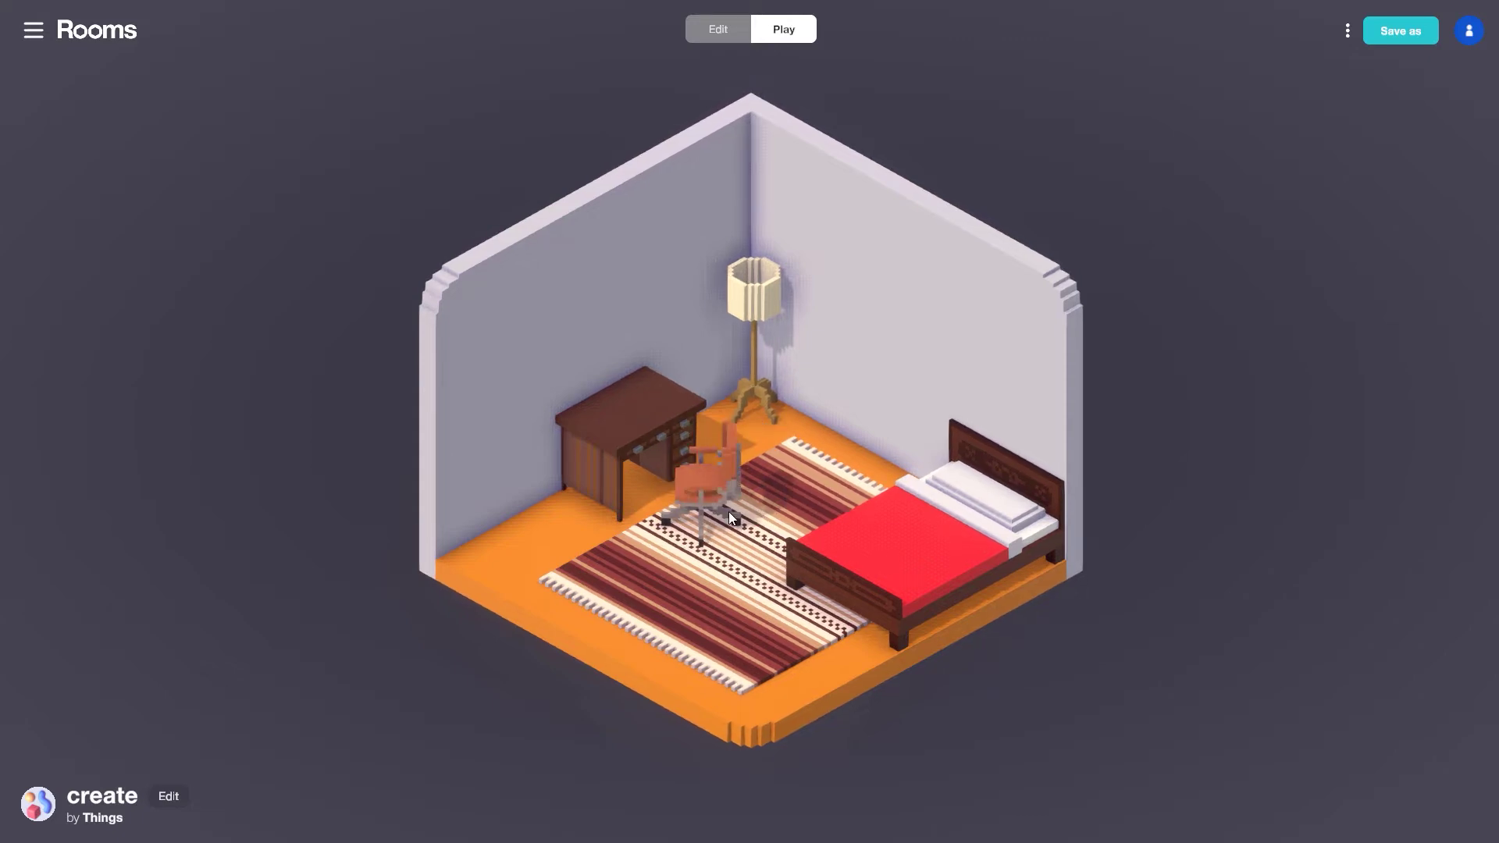
pyautogui.click(702, 497)
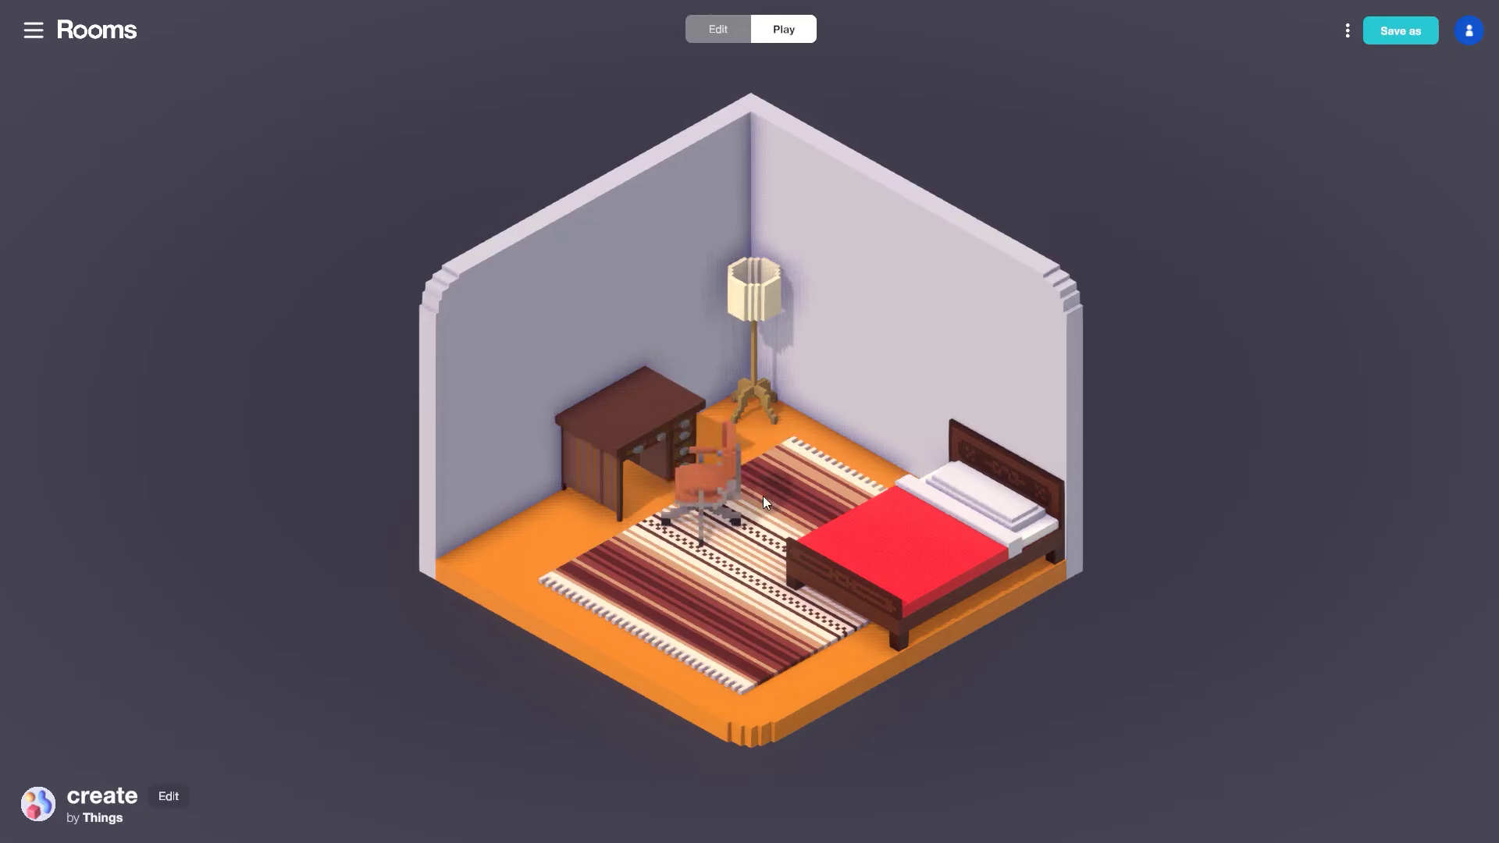